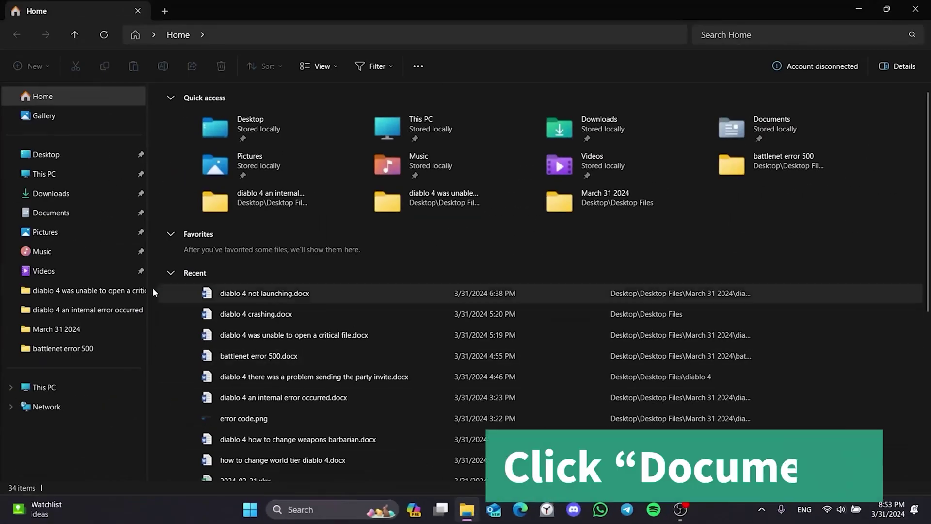
- Move the Diablo IV folder out of Documents and onto the desktop by cutting and pasting it
{"action": "left_click", "coordinate": [79, 222]}
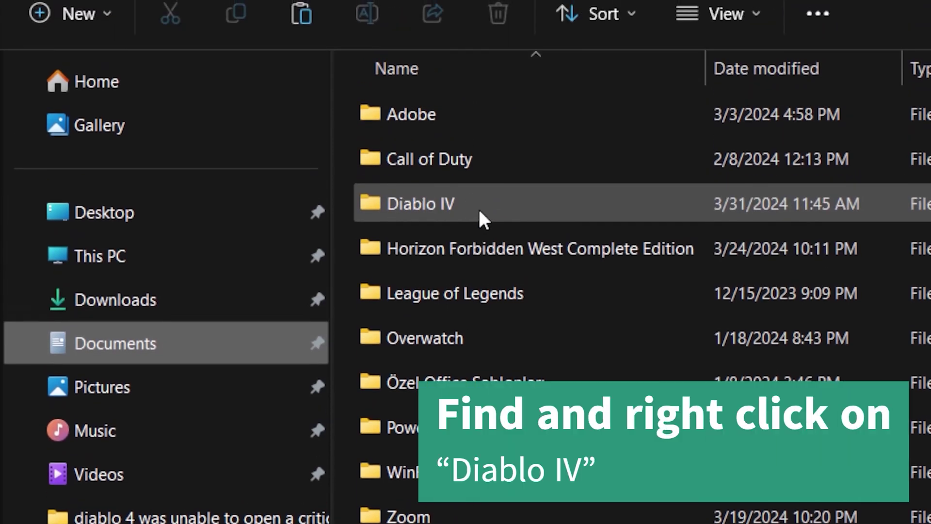
{"action": "right_click", "coordinate": [480, 210]}
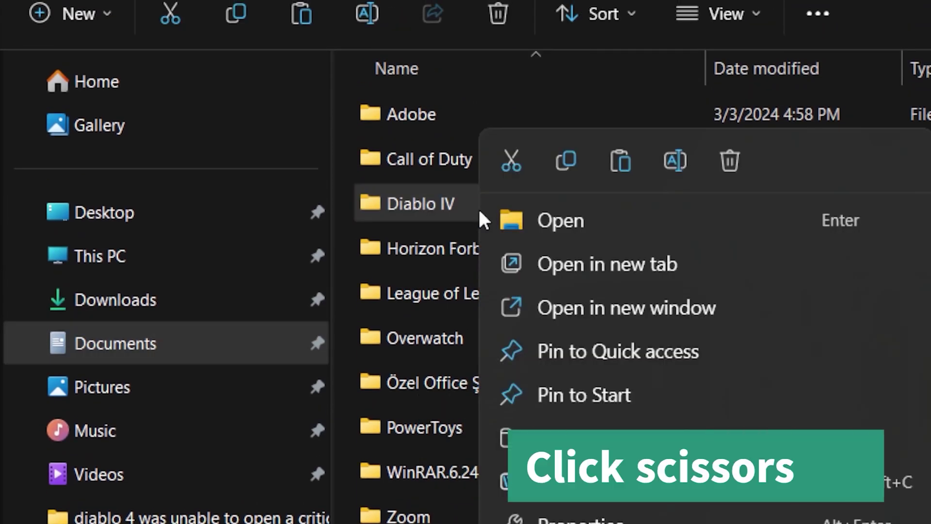
{"action": "left_click", "coordinate": [522, 168]}
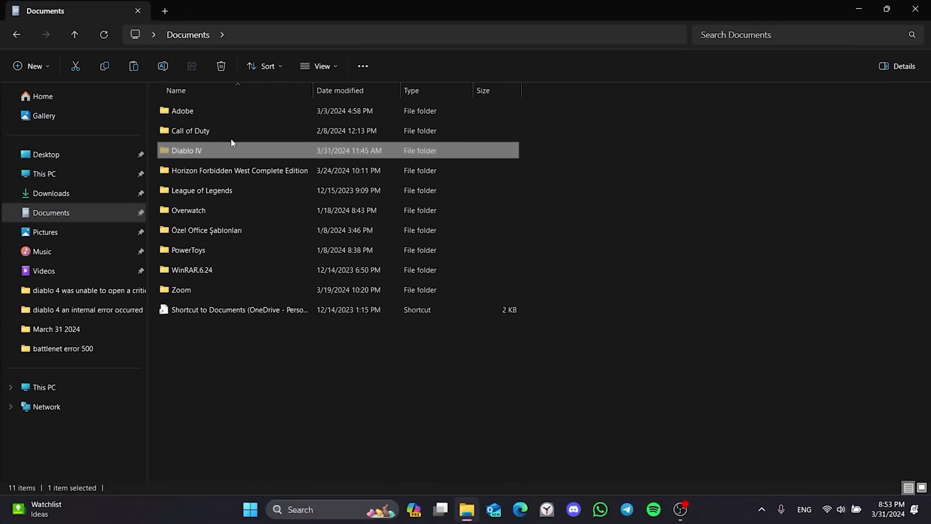
{"action": "left_click", "coordinate": [866, 8]}
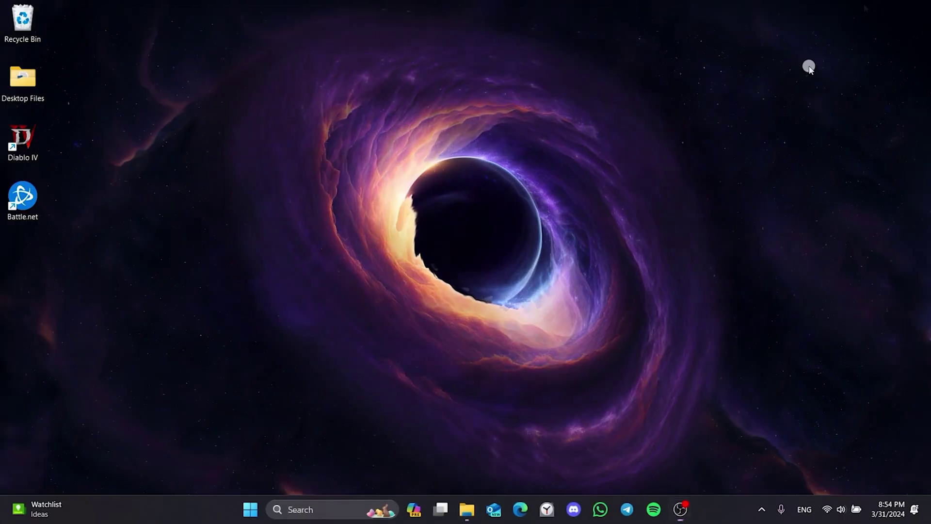
{"action": "right_click", "coordinate": [809, 66]}
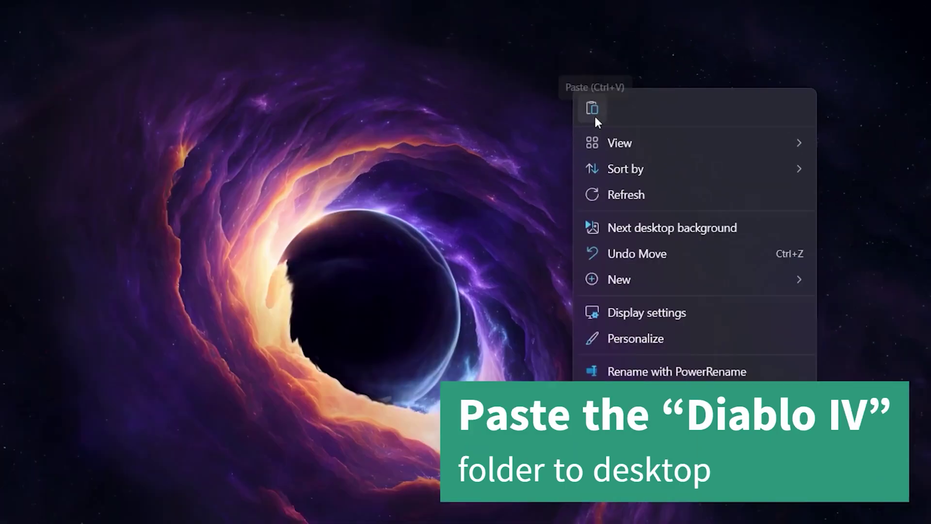
{"action": "left_click", "coordinate": [596, 118]}
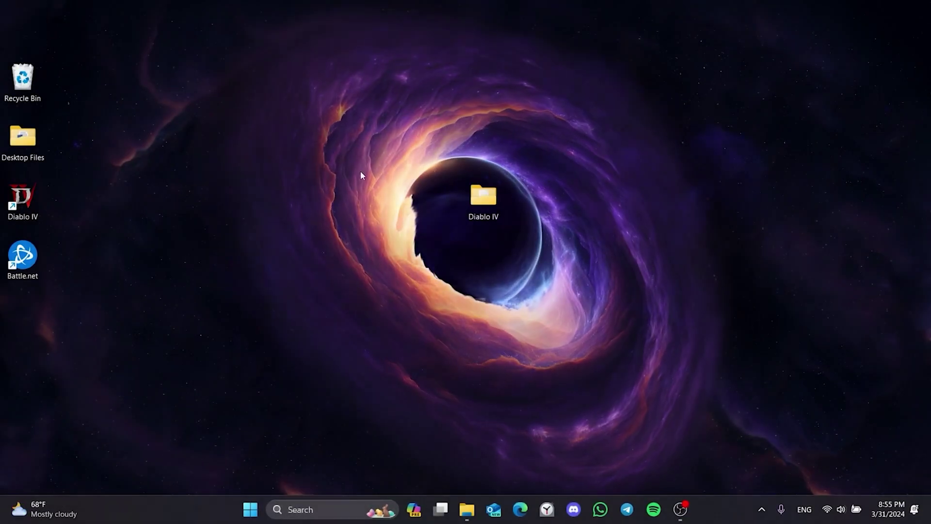
- Open the Diablo IV shortcut's file location and disable fullscreen optimizations in the compatibility properties of Diablo IV Launcher.exe
{"action": "right_click", "coordinate": [30, 199]}
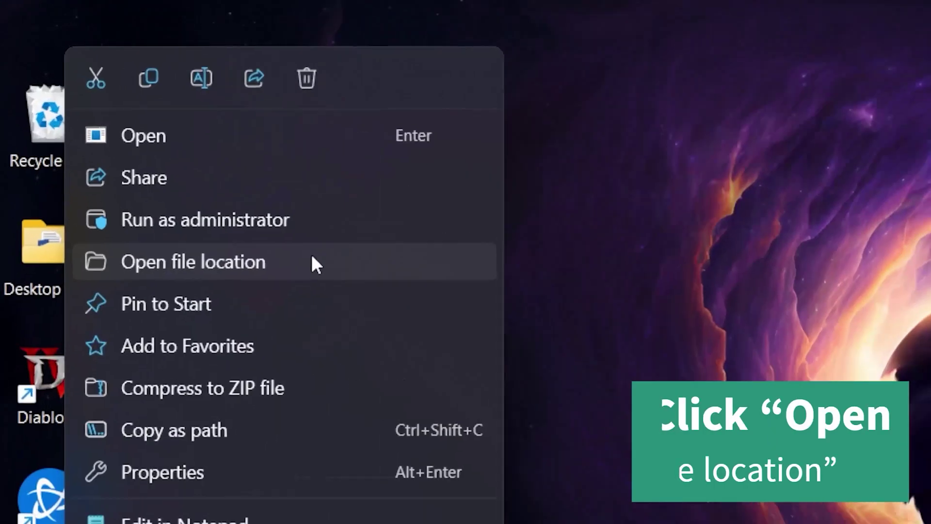
{"action": "left_click", "coordinate": [144, 145]}
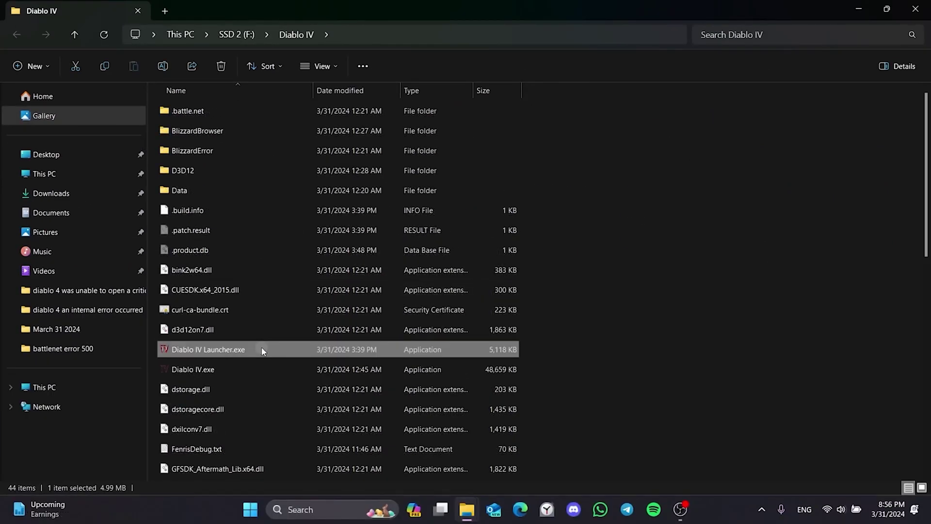
{"action": "right_click", "coordinate": [262, 350]}
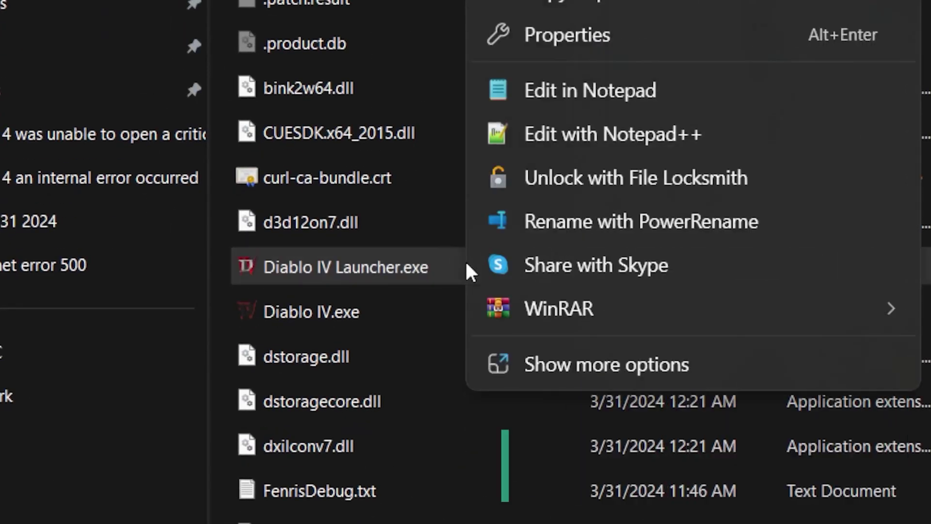
{"action": "left_click", "coordinate": [671, 44]}
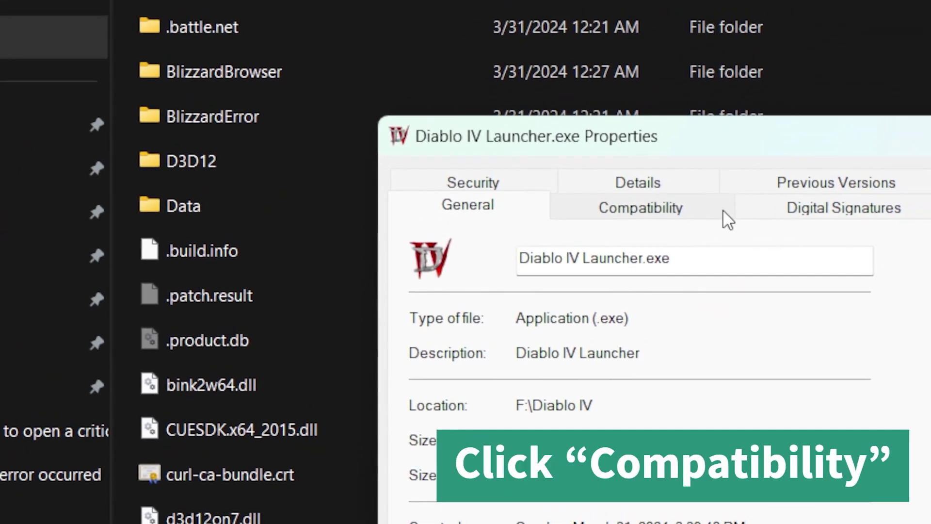
{"action": "left_click", "coordinate": [723, 211]}
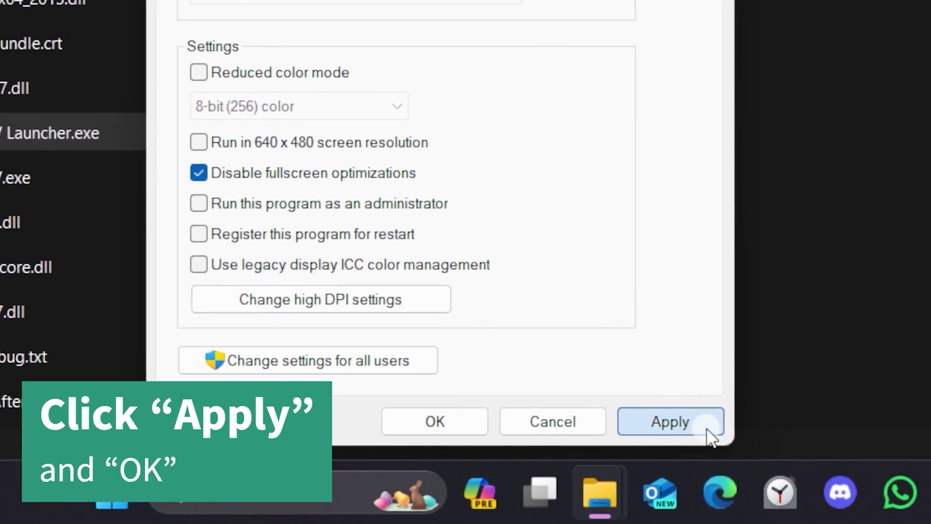
{"action": "left_click", "coordinate": [466, 421]}
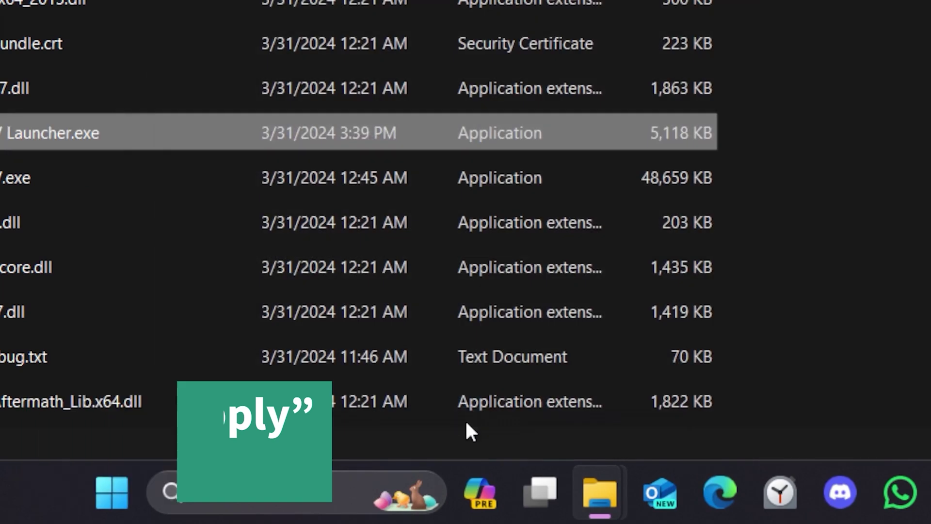
{"action": "left_click", "coordinate": [648, 348]}
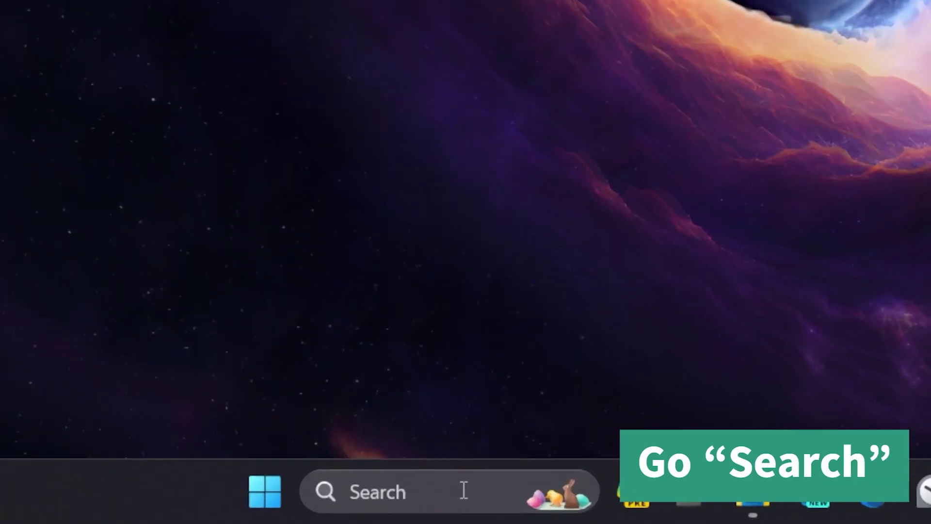
- Search Windows for "graphics settings" and open the Graphics settings page
{"action": "left_click", "coordinate": [340, 511]}
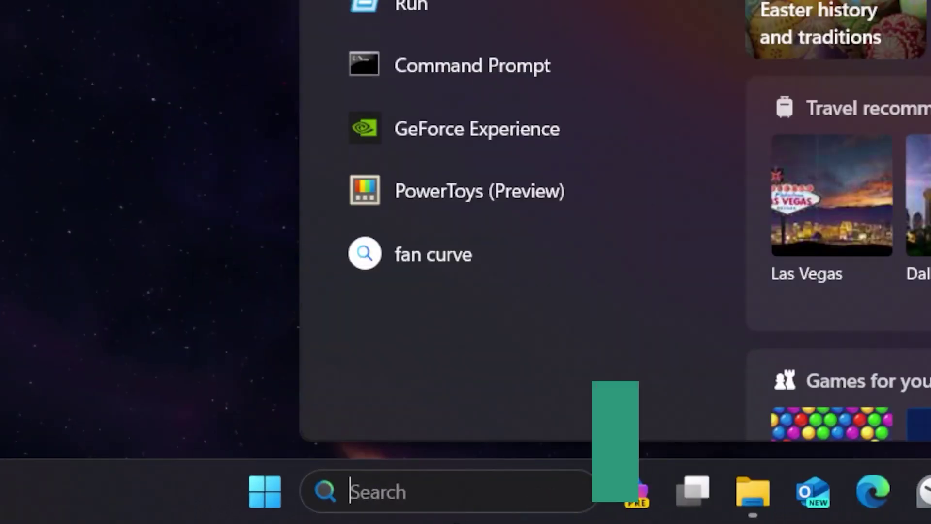
{"action": "type", "text": "graphics se"}
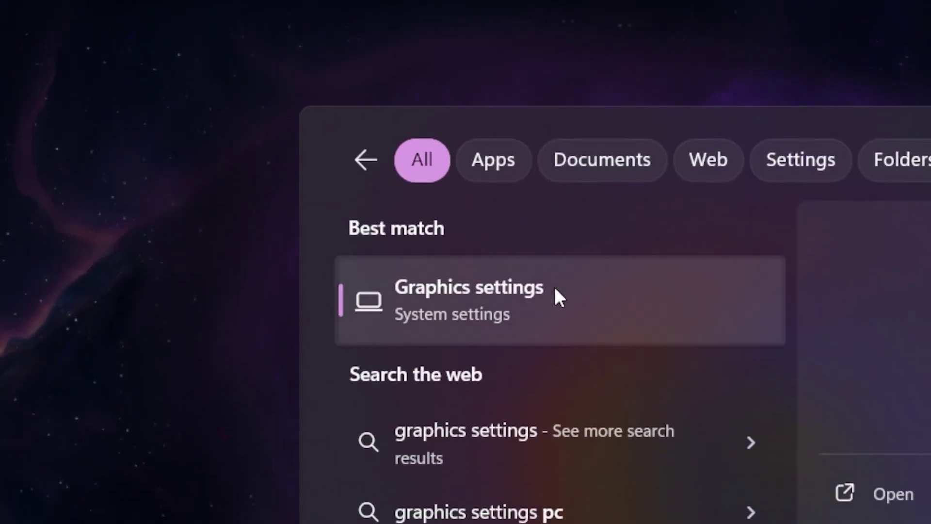
{"action": "left_click", "coordinate": [555, 290]}
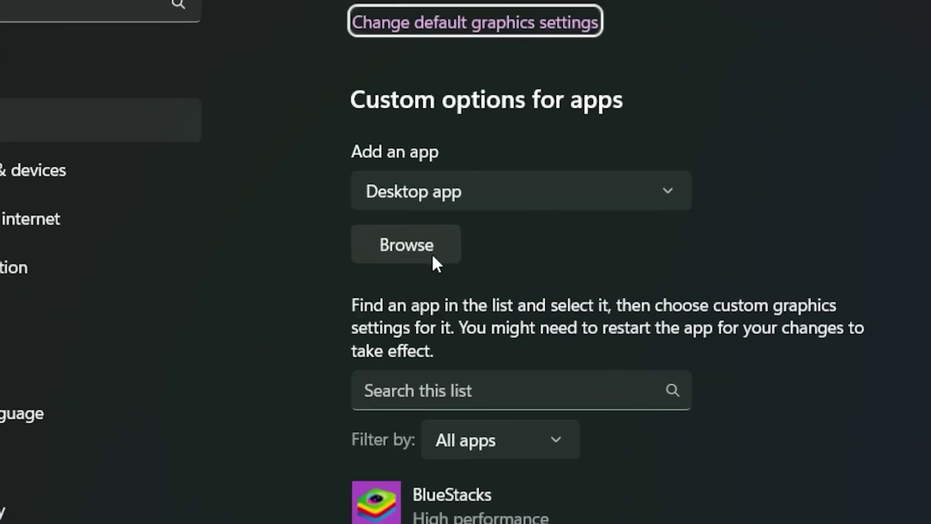
- Add Diablo IV Launcher.exe from the Diablo IV folder on SSD 2 (F:) to the custom graphics options for apps
{"action": "left_click", "coordinate": [435, 261]}
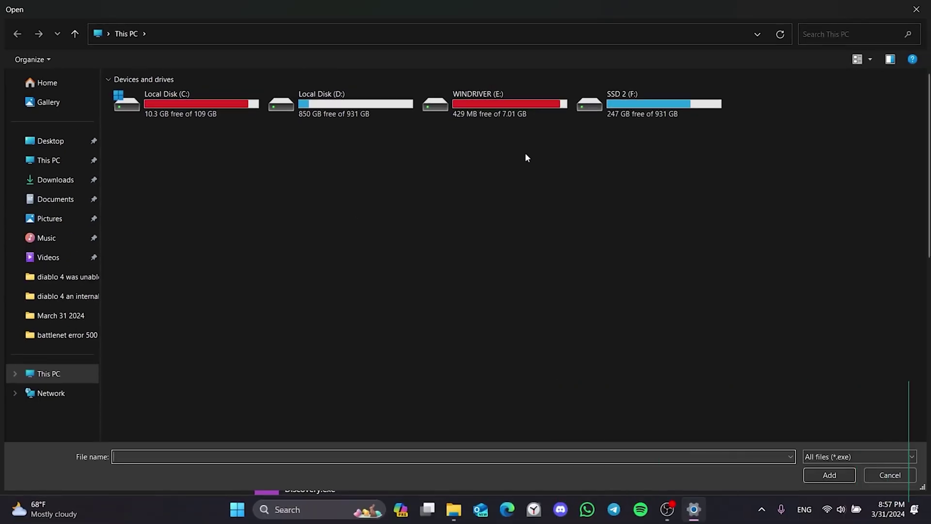
{"action": "double_click", "coordinate": [647, 106]}
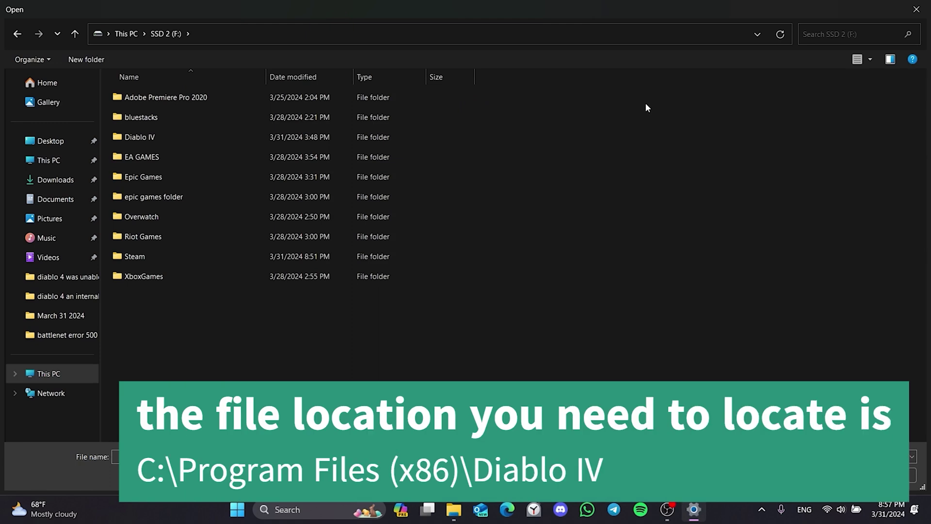
{"action": "double_click", "coordinate": [195, 138]}
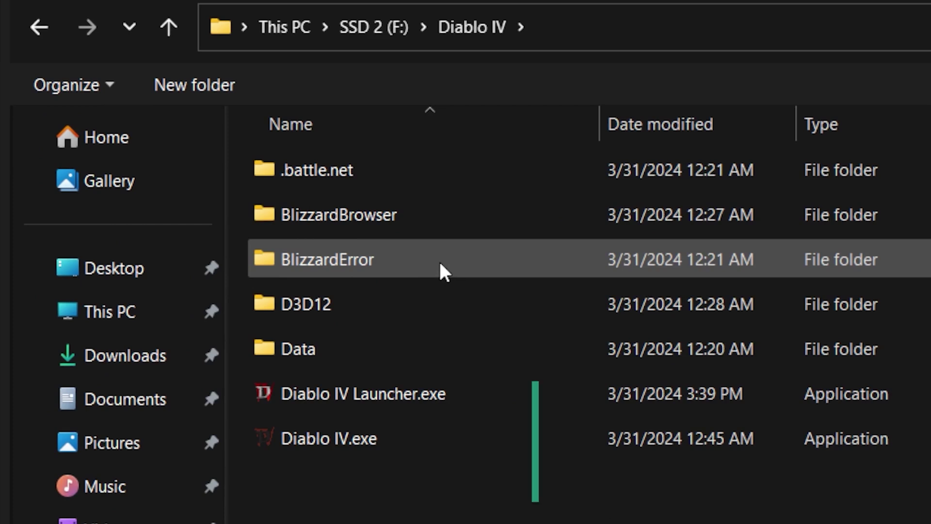
{"action": "left_click", "coordinate": [475, 396]}
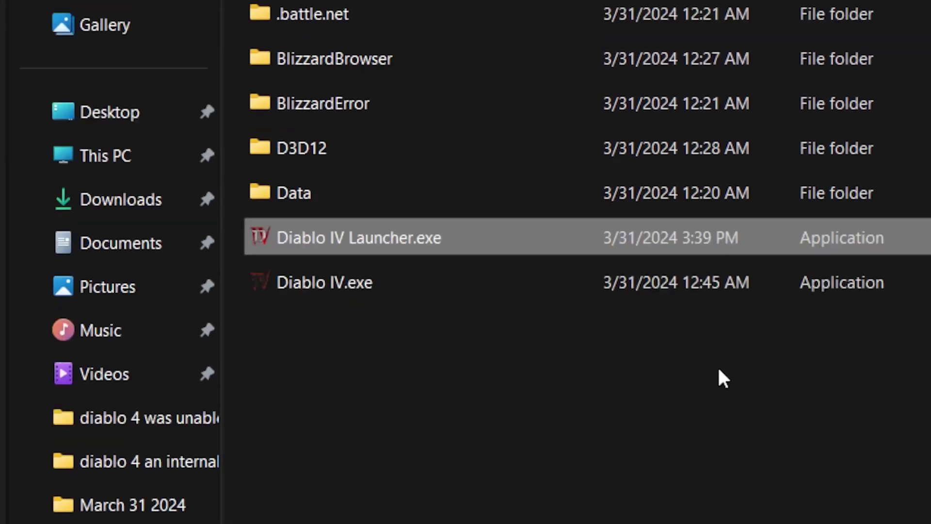
{"action": "left_click", "coordinate": [723, 422]}
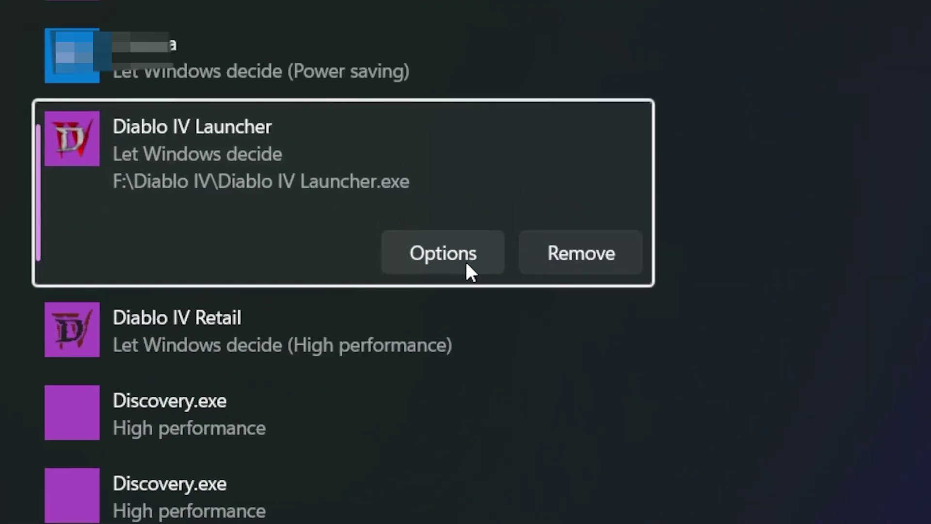
- Set the graphics preference of Diablo IV Launcher to High performance and save it
{"action": "left_click", "coordinate": [466, 264]}
{"action": "left_click", "coordinate": [289, 99]}
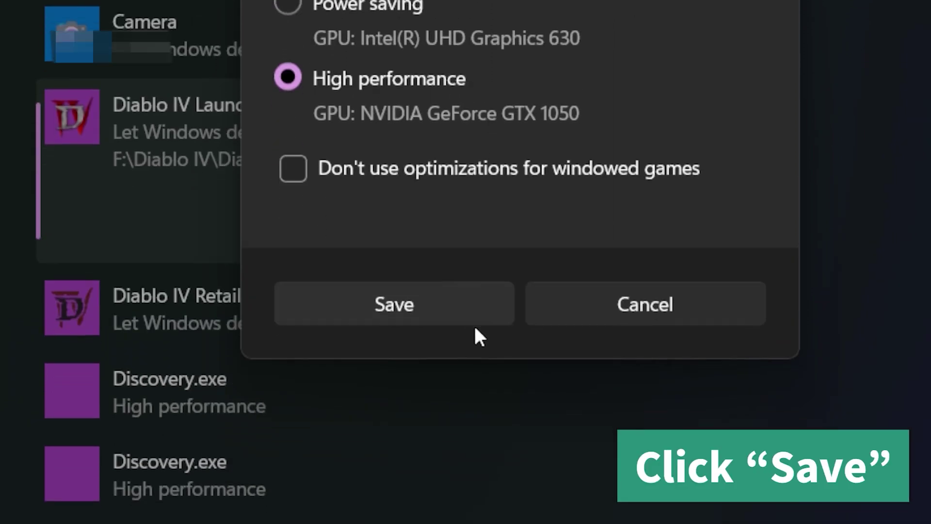
{"action": "left_click", "coordinate": [467, 434]}
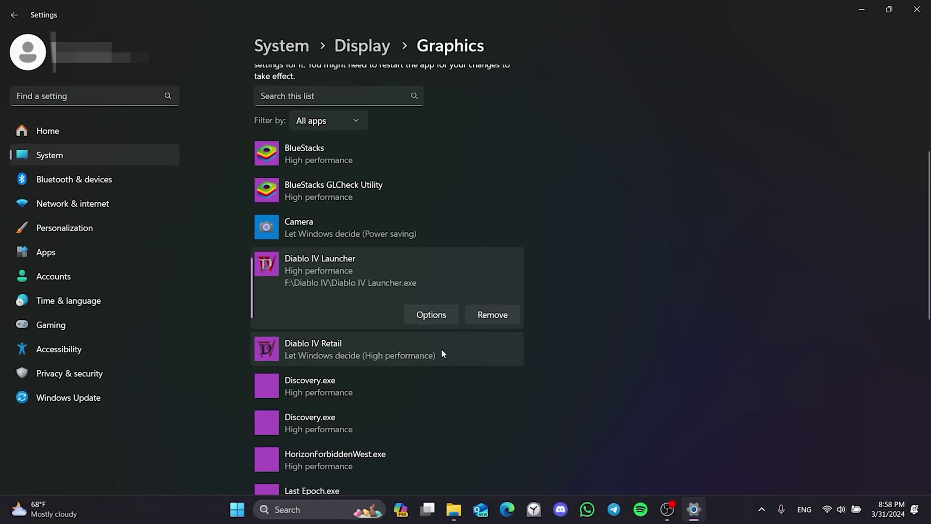
- Add Diablo IV.exe from the same game folder to the custom graphics options for apps
{"action": "scroll", "coordinate": [441, 349], "scroll_direction": "up", "scroll_amount": 4}
{"action": "left_click", "coordinate": [301, 222]}
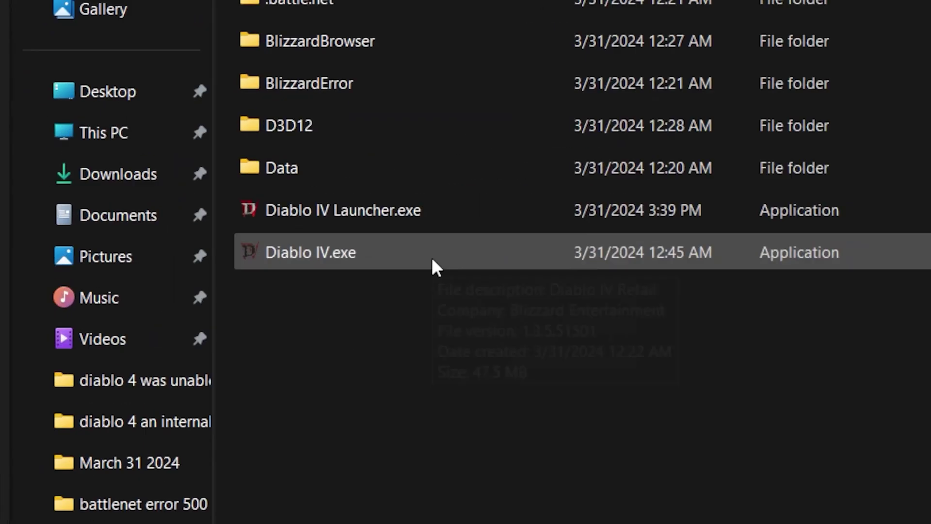
{"action": "left_click", "coordinate": [203, 220]}
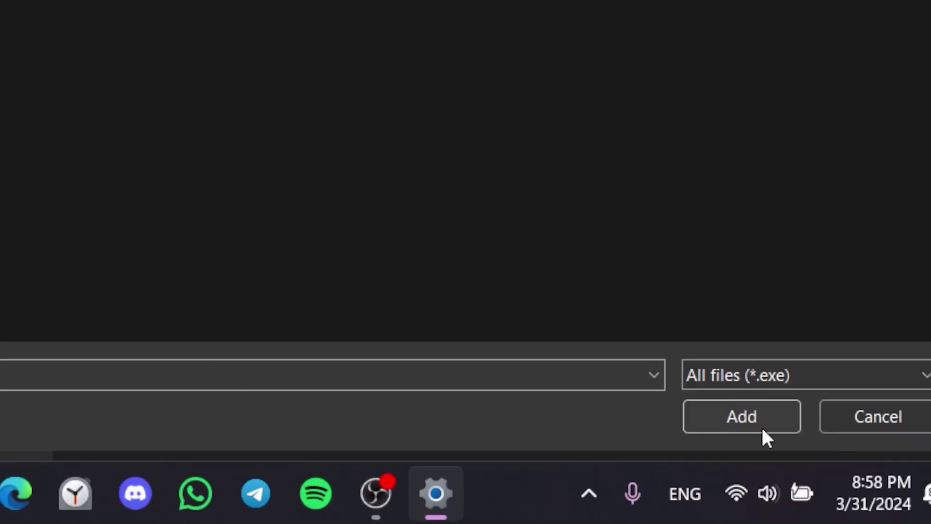
{"action": "left_click", "coordinate": [723, 423]}
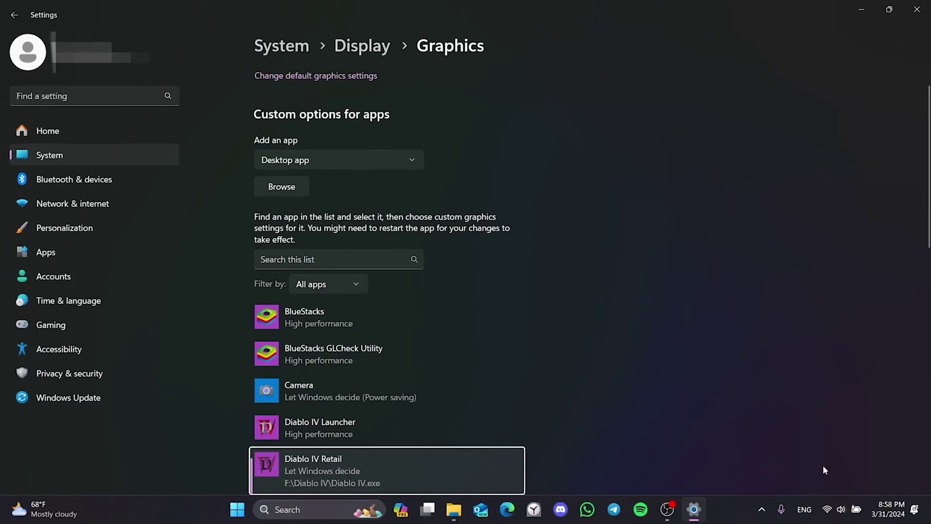
- Set the graphics preference of the Diablo IV Retail entry for F:\Diablo IV\Diablo IV.exe to High performance and save it
{"action": "scroll", "coordinate": [752, 407], "scroll_direction": "down", "scroll_amount": 2}
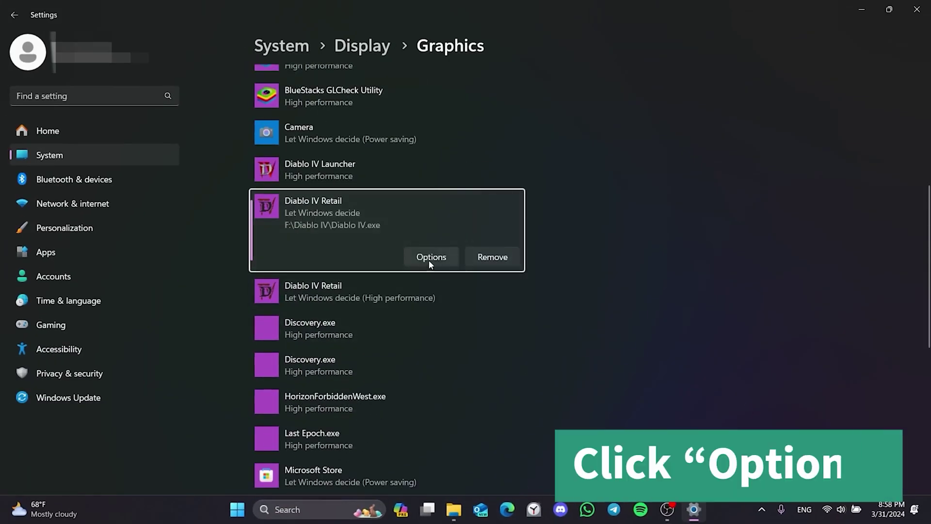
{"action": "left_click", "coordinate": [431, 258]}
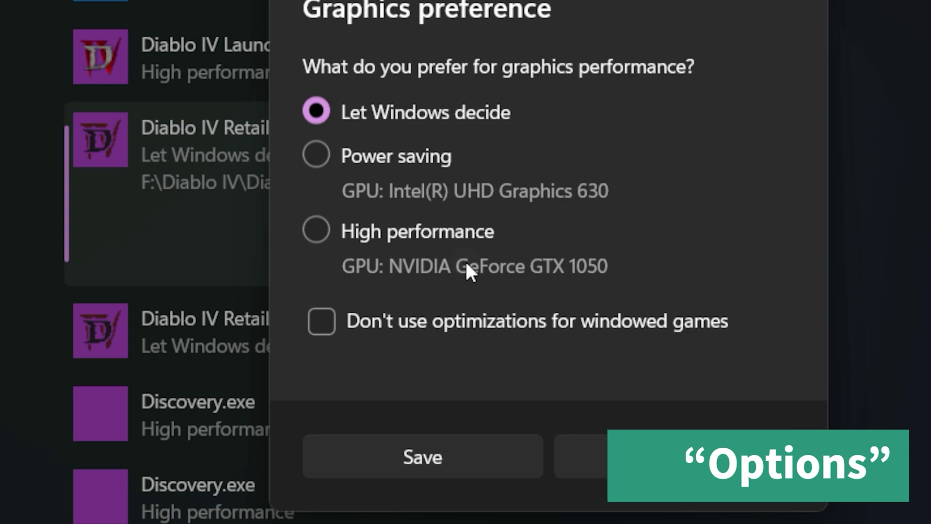
{"action": "left_click", "coordinate": [316, 230]}
{"action": "left_click", "coordinate": [500, 461]}
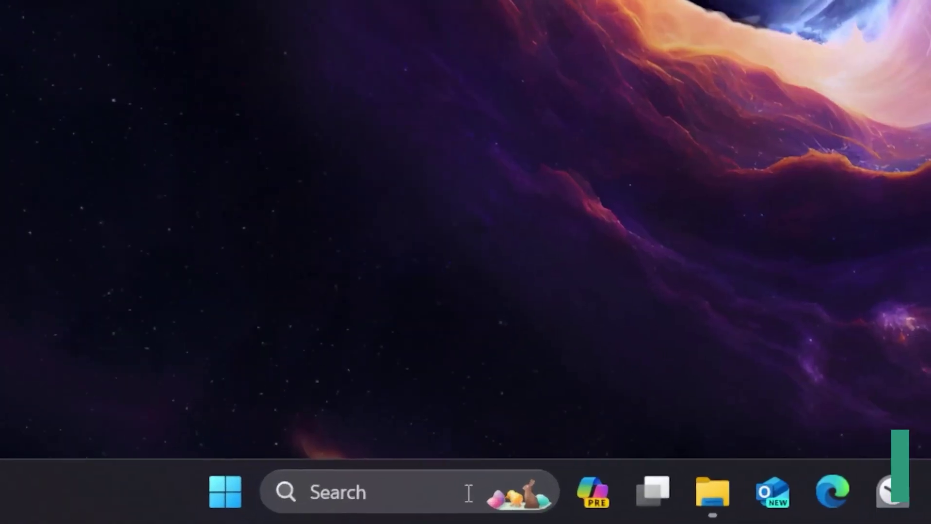
- Search Windows for "windows security" and open the Windows Security app
{"action": "left_click", "coordinate": [358, 511]}
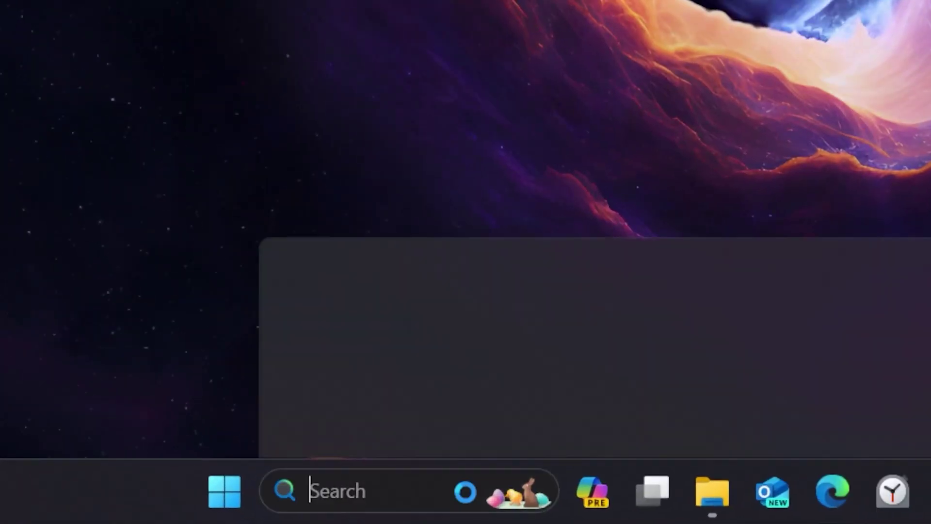
{"action": "type", "text": "windows s"}
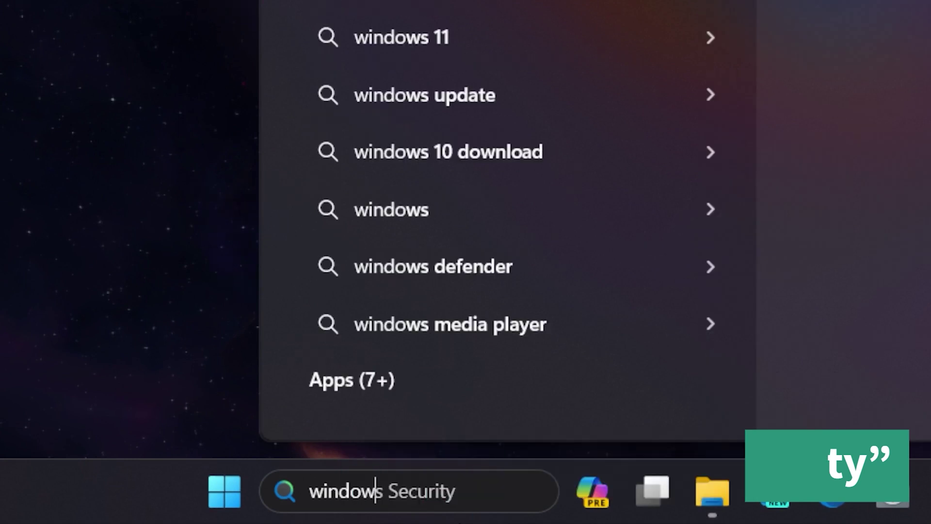
{"action": "type", "text": "ecurity"}
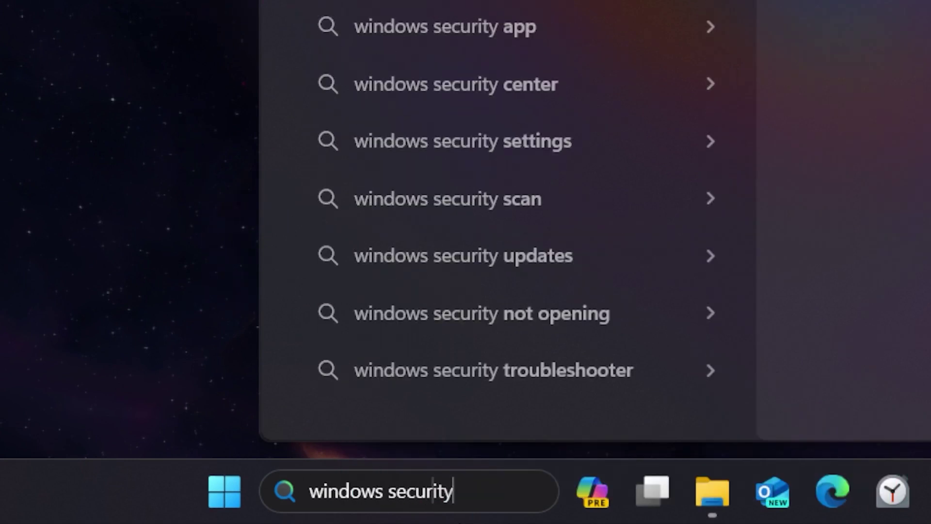
{"action": "left_click", "coordinate": [595, 213]}
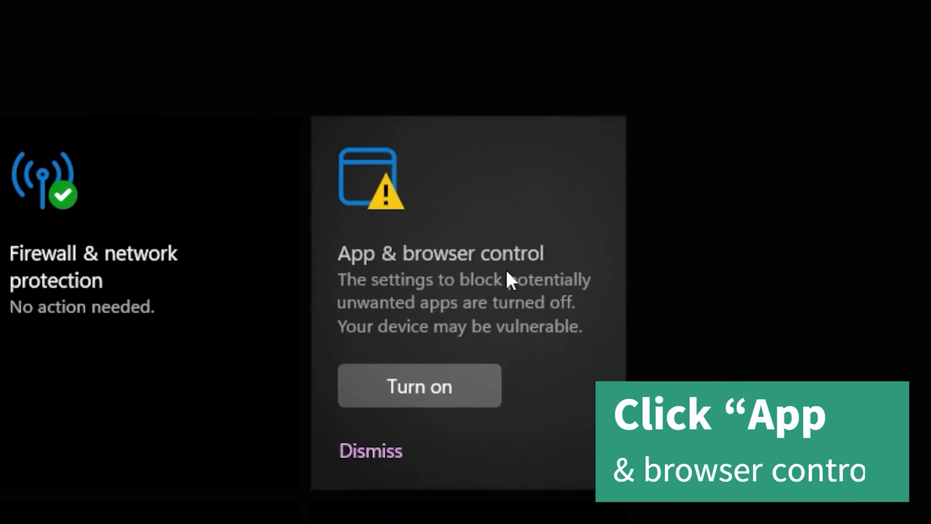
- In the App & browser control exploit protection settings, set Force randomization for images (Mandatory ASLR) to On by default
{"action": "left_click", "coordinate": [735, 192]}
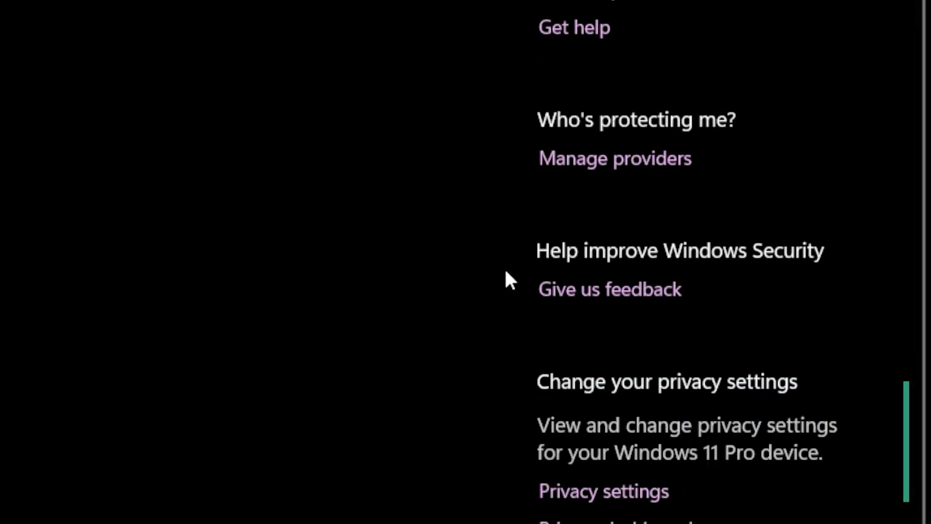
{"action": "scroll", "coordinate": [676, 200], "scroll_direction": "down", "scroll_amount": 3}
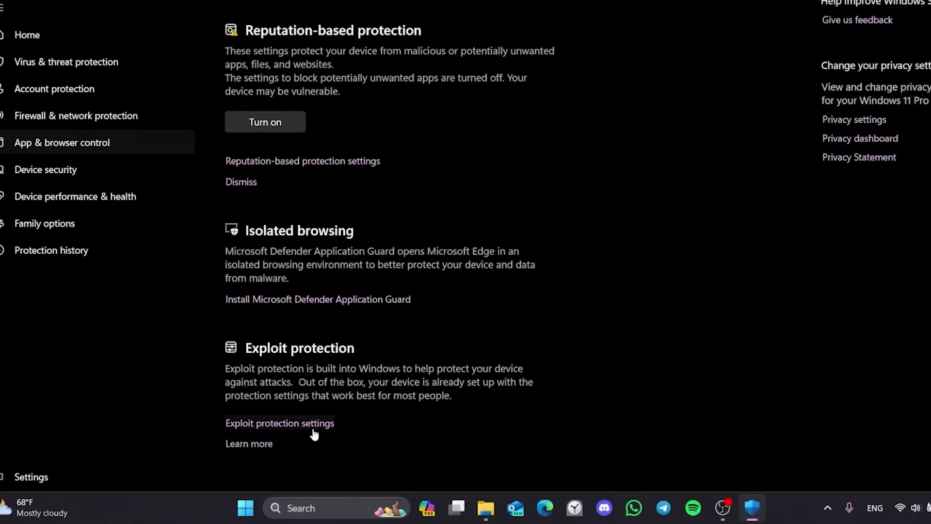
{"action": "left_click", "coordinate": [297, 438]}
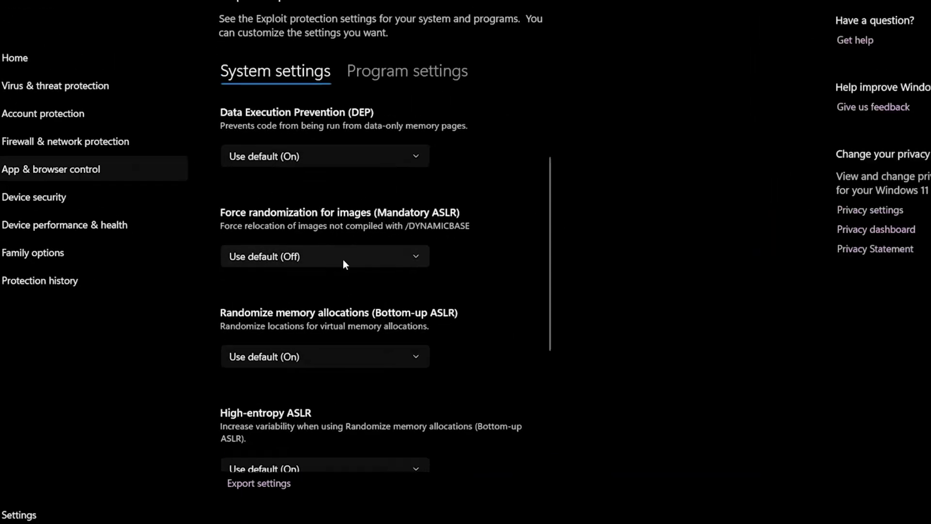
{"action": "left_click", "coordinate": [344, 263]}
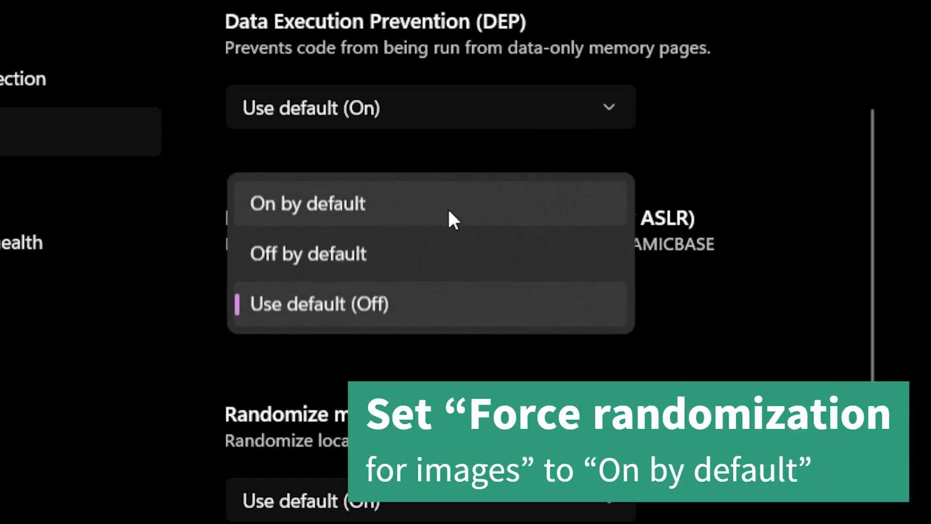
{"action": "left_click", "coordinate": [449, 175]}
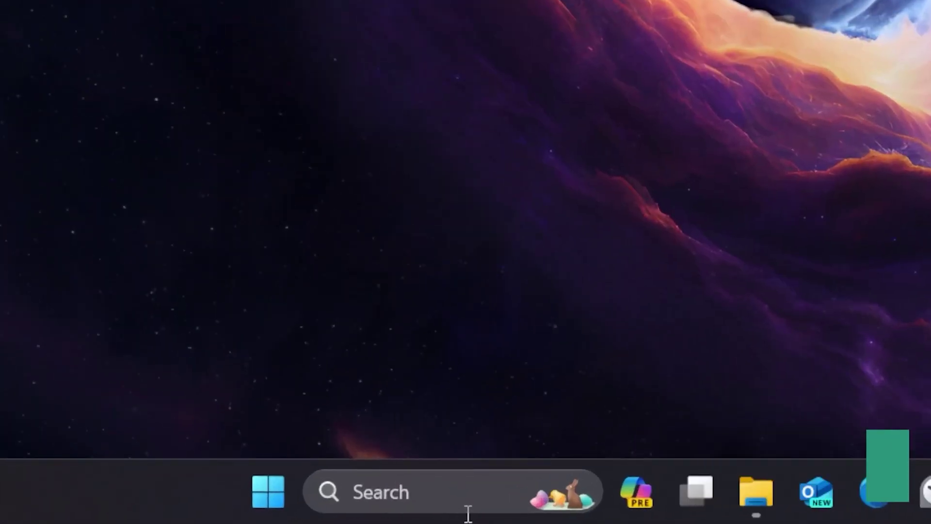
- Search Windows for "task manager", open Task Manager and review the running apps and background processes for unnecessary ones
{"action": "left_click", "coordinate": [339, 512]}
{"action": "type", "text": "task manager"}
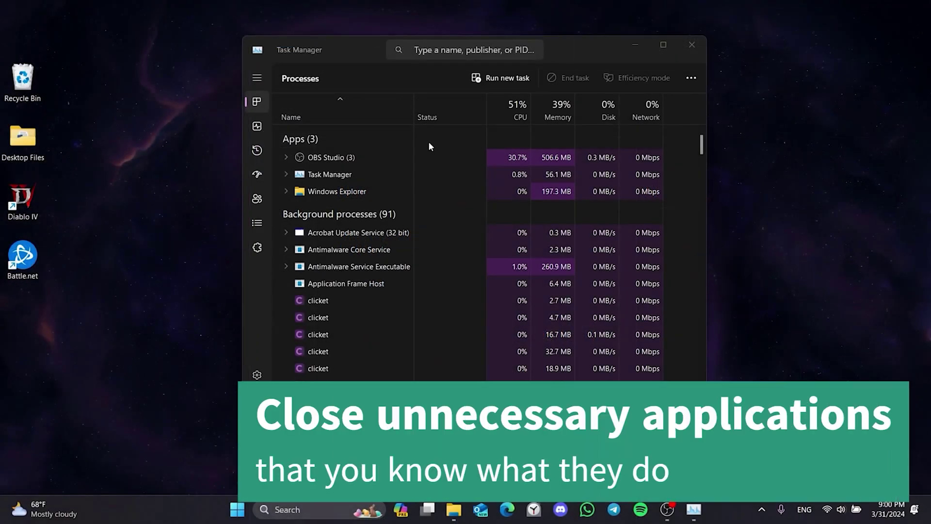
{"action": "scroll", "coordinate": [458, 159], "scroll_direction": "down", "scroll_amount": 5}
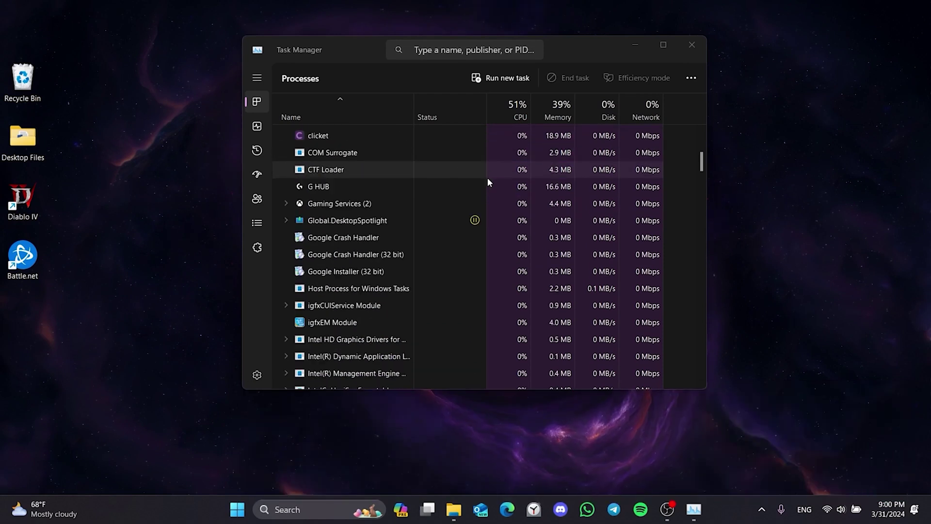
{"action": "scroll", "coordinate": [522, 208], "scroll_direction": "down", "scroll_amount": 18}
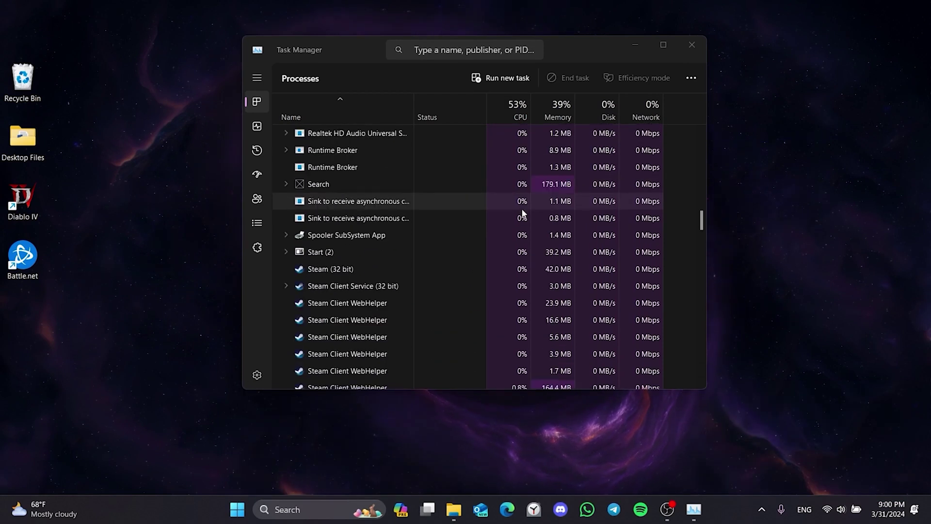
{"action": "scroll", "coordinate": [523, 210], "scroll_direction": "down", "scroll_amount": 6}
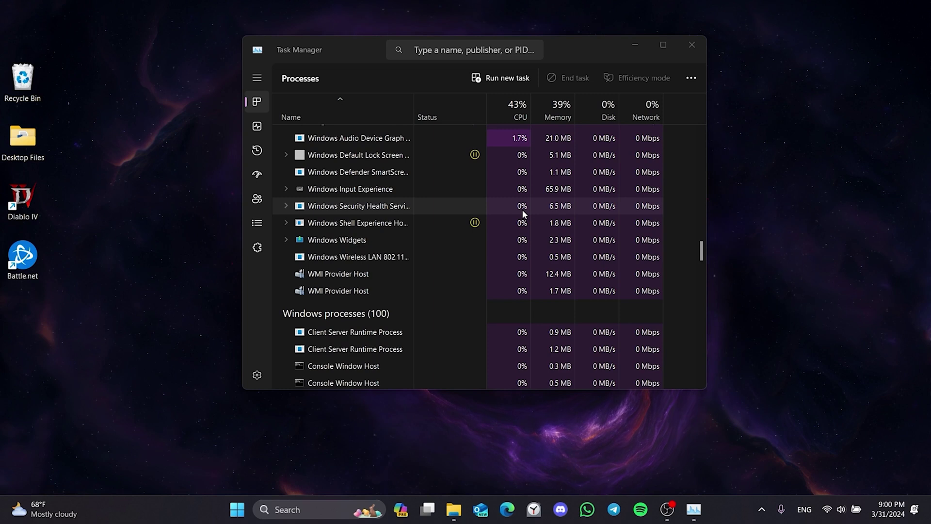
{"action": "scroll", "coordinate": [523, 210], "scroll_direction": "down", "scroll_amount": 1}
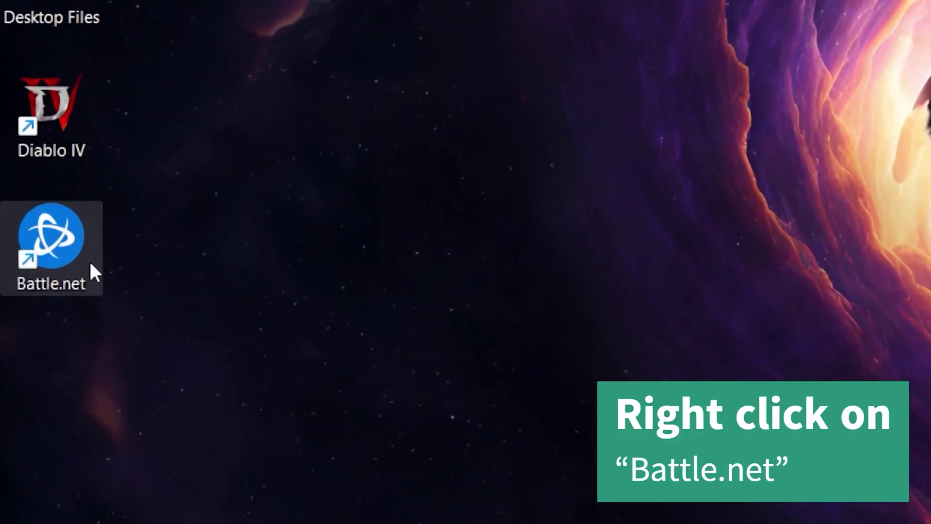
- From the Battle.net shortcut's file location, set Battle.net Launcher.exe to run as an administrator and save its properties
{"action": "right_click", "coordinate": [40, 267]}
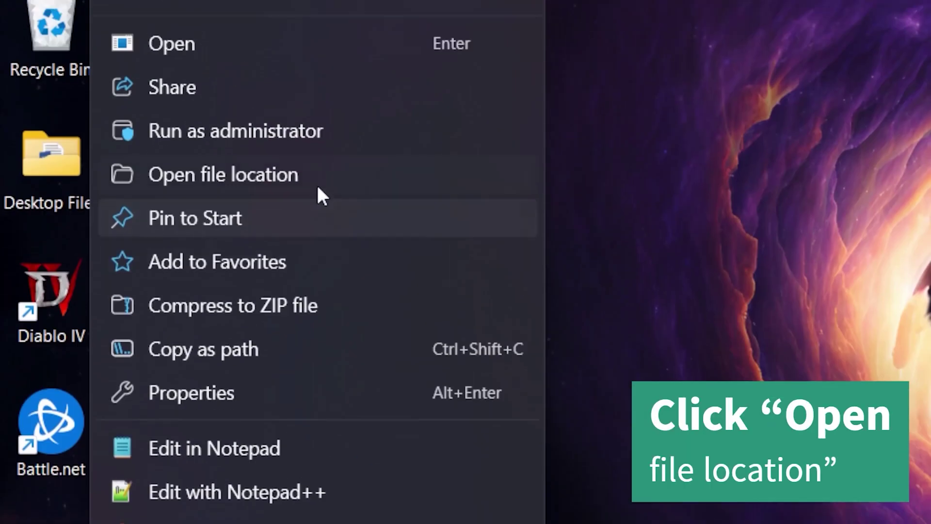
{"action": "left_click", "coordinate": [319, 174]}
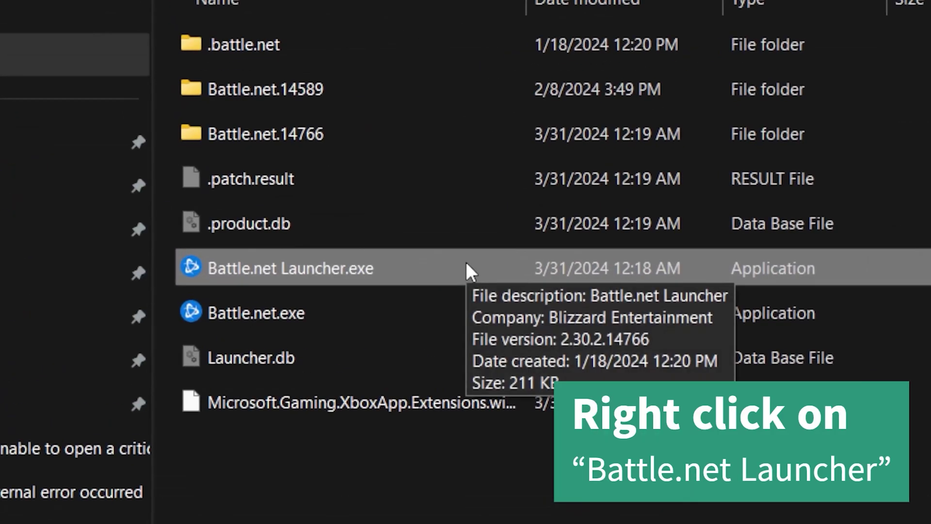
{"action": "right_click", "coordinate": [466, 267]}
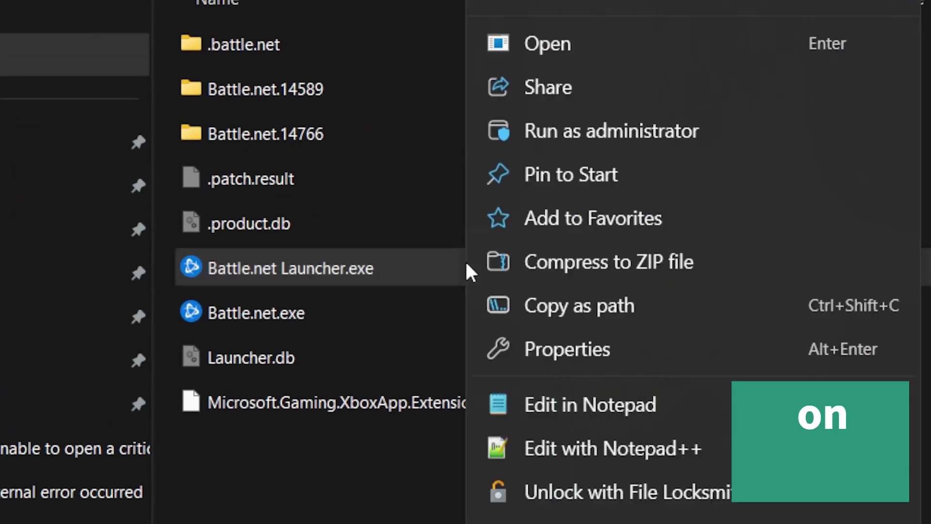
{"action": "left_click", "coordinate": [708, 321]}
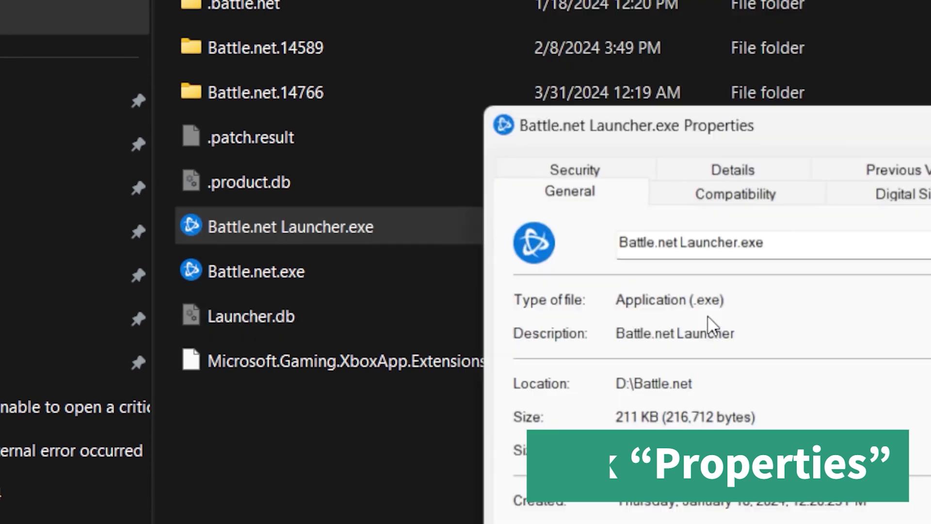
{"action": "left_click", "coordinate": [761, 187]}
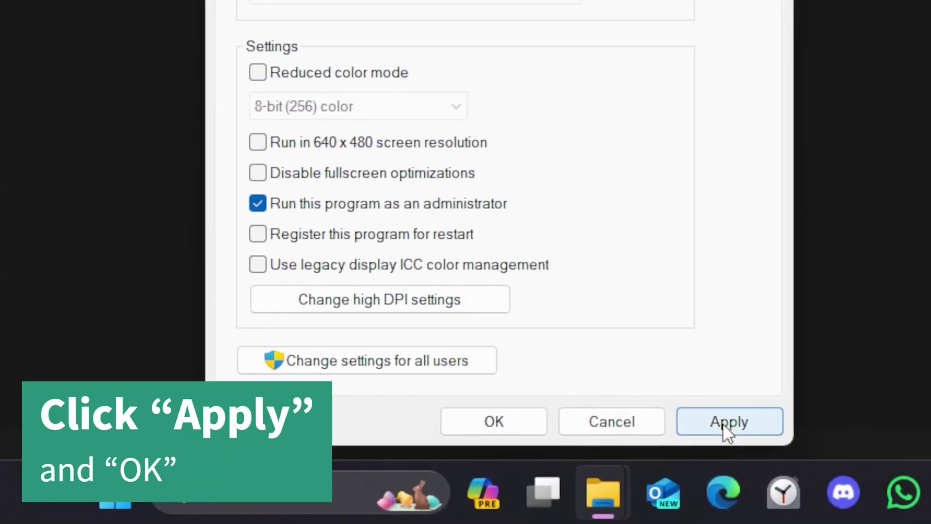
{"action": "left_click", "coordinate": [723, 423]}
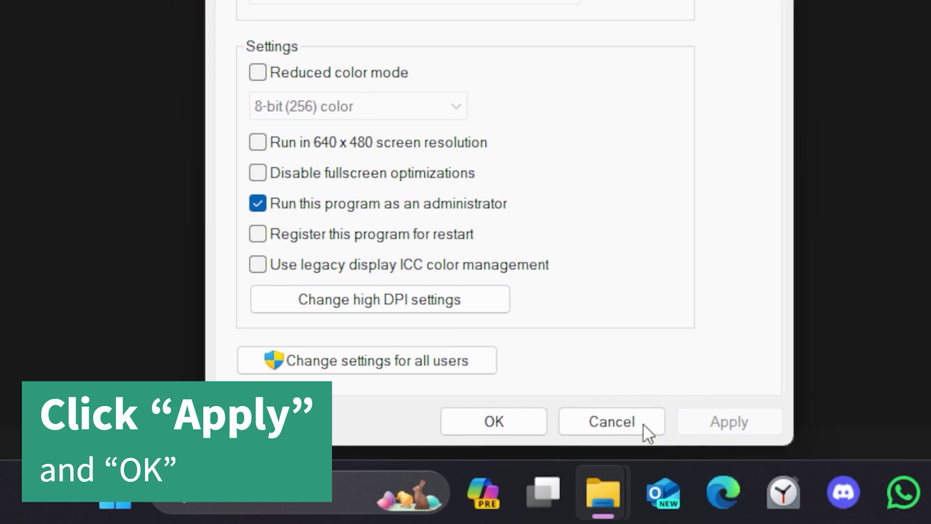
{"action": "left_click", "coordinate": [507, 434]}
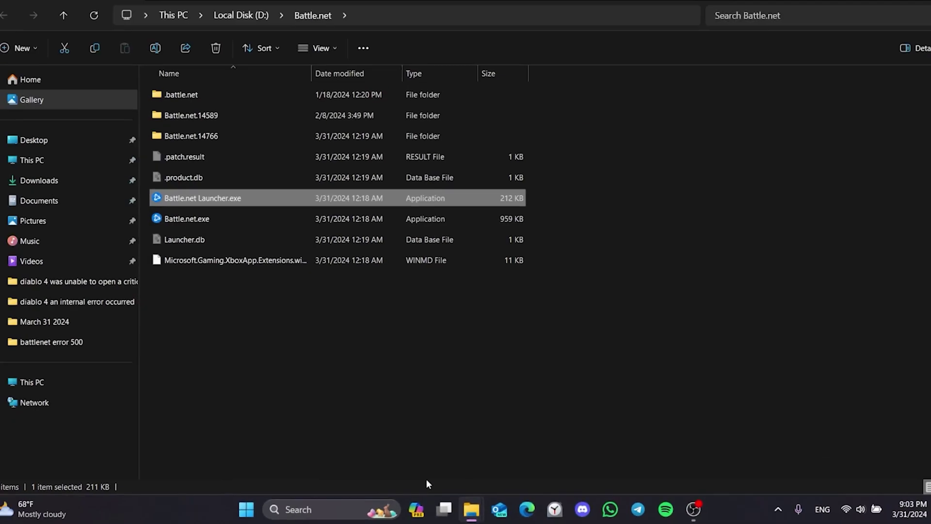
- Switch to the Battle.net app and begin a Scan and Repair of the Diablo IV installation
{"action": "left_click", "coordinate": [700, 337]}
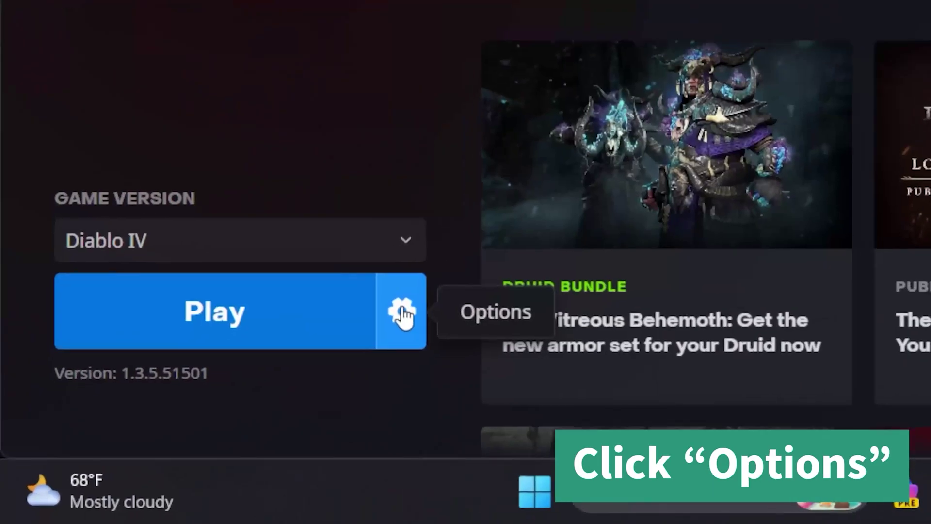
{"action": "left_click", "coordinate": [178, 430]}
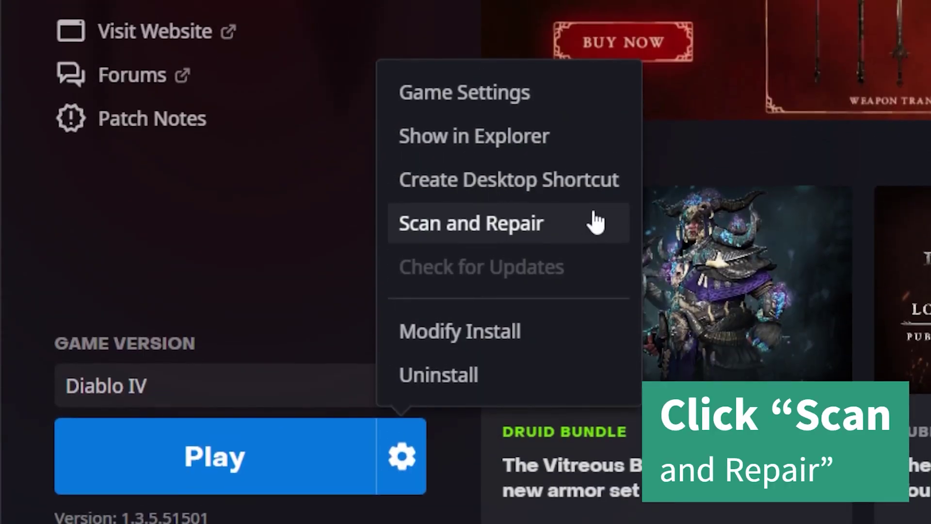
{"action": "left_click", "coordinate": [594, 77]}
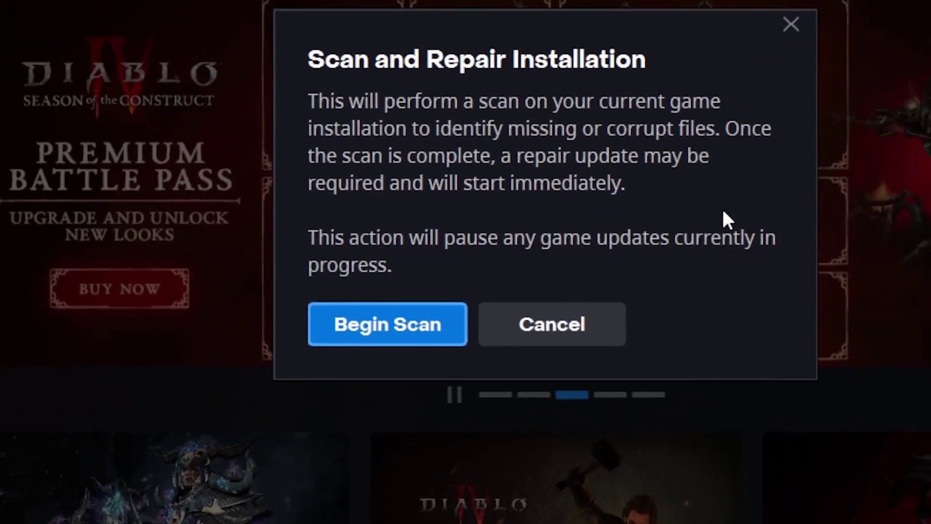
{"action": "left_click", "coordinate": [456, 333]}
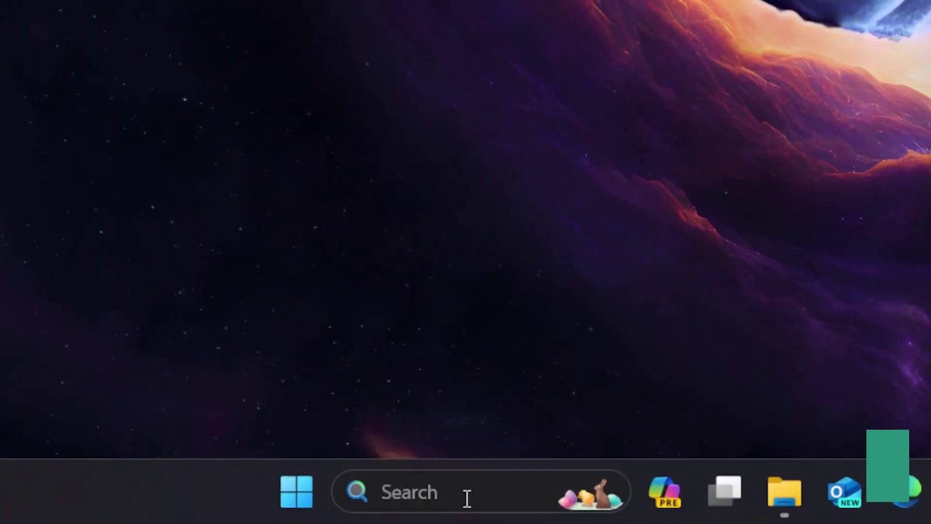
- Search Windows for "run", then use the Run dialog to open the C:\ProgramData folder
{"action": "left_click", "coordinate": [325, 510]}
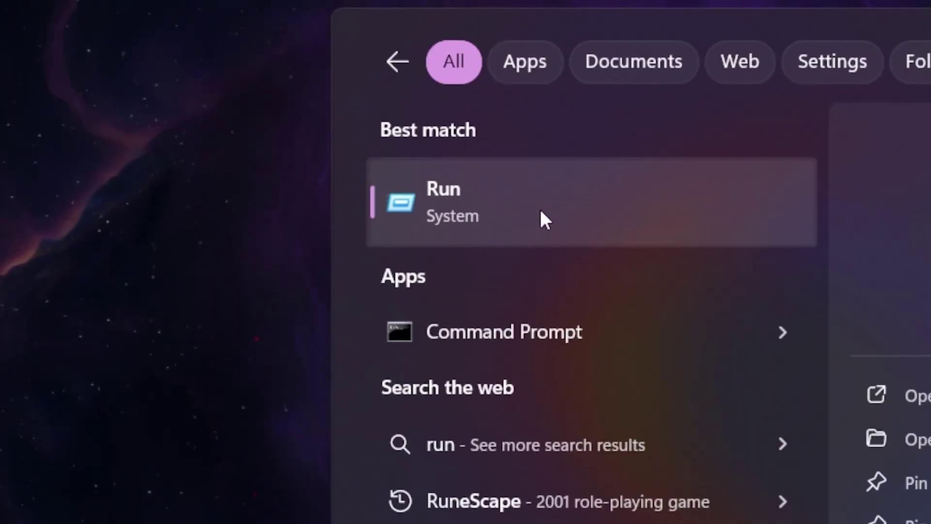
{"action": "left_click", "coordinate": [542, 213]}
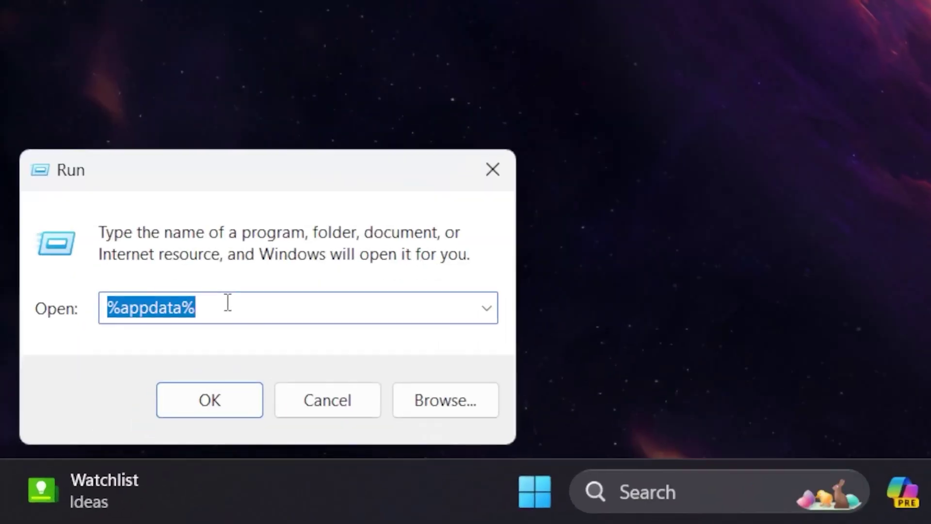
{"action": "type", "text": "C"}
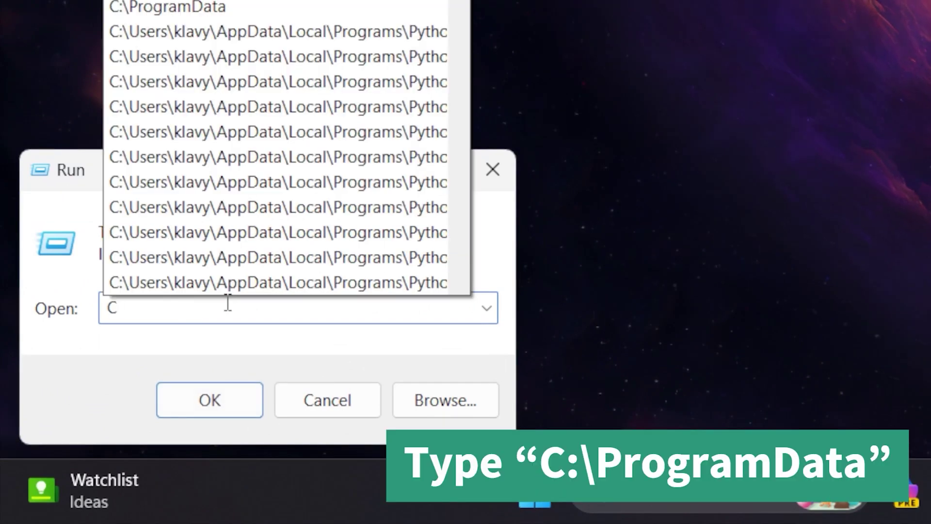
{"action": "type", "text": ":\\ProgramData"}
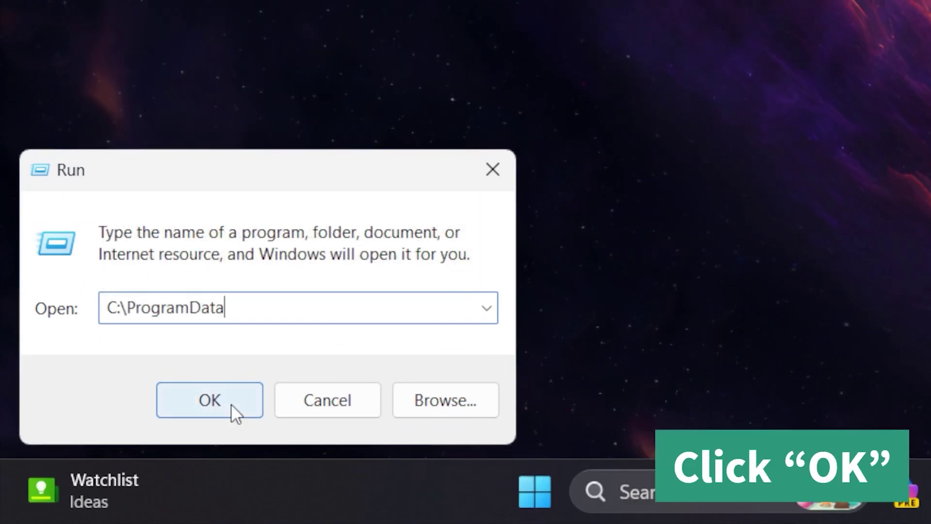
{"action": "left_click", "coordinate": [230, 404]}
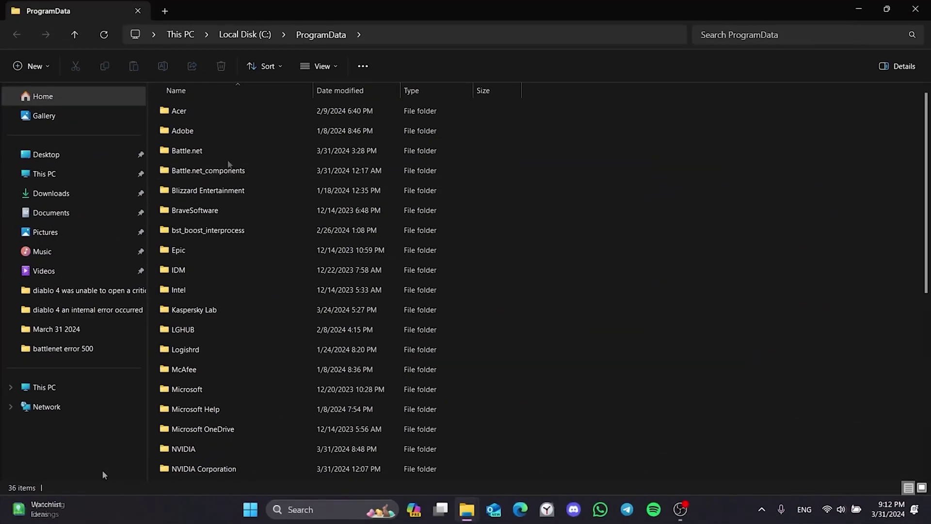
- Try to delete the Battle.net folder from C:\ProgramData
{"action": "left_click", "coordinate": [234, 152]}
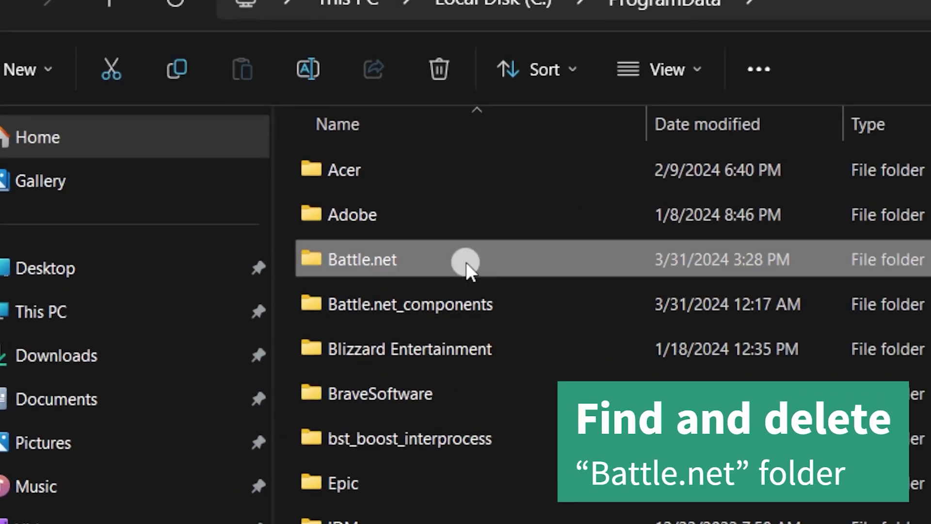
{"action": "right_click", "coordinate": [466, 261]}
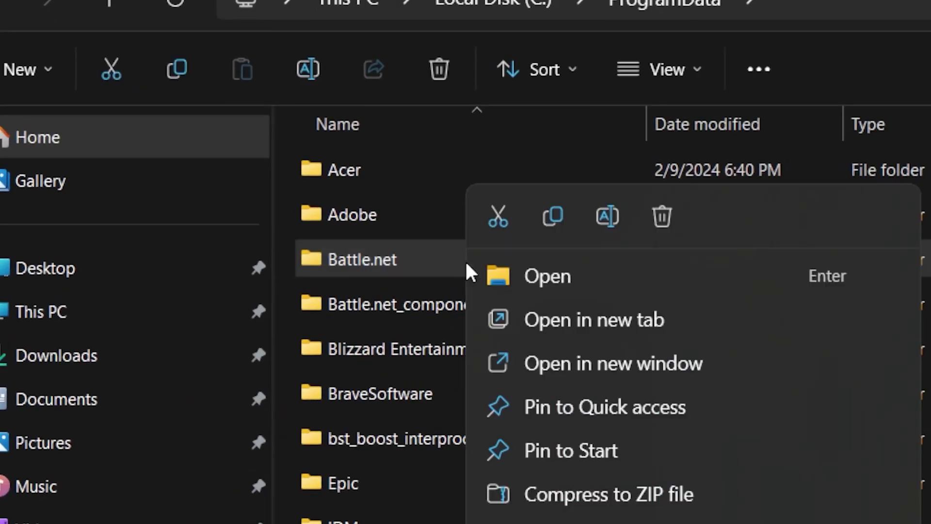
{"action": "left_click", "coordinate": [678, 228]}
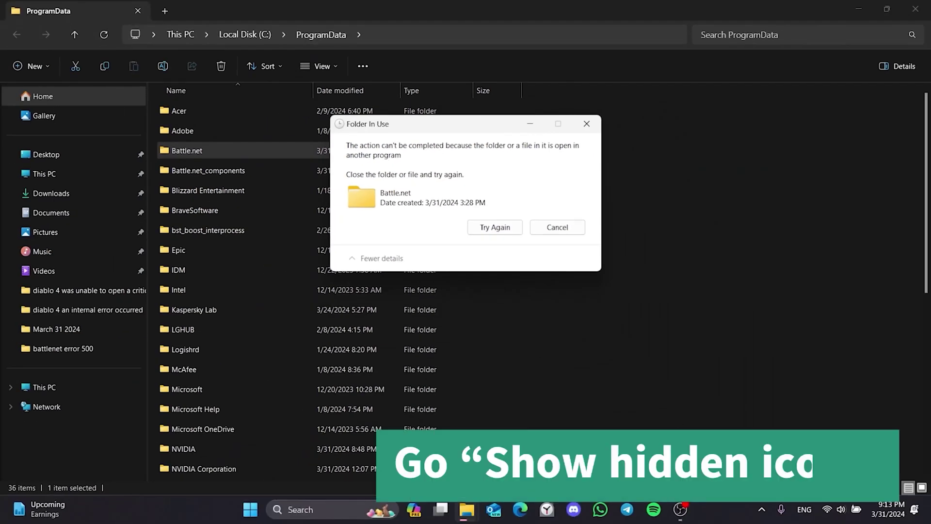
- Exit the Battle.net app running in the background, retry the Battle.net folder deletion and close the ProgramData window
{"action": "left_click", "coordinate": [762, 510]}
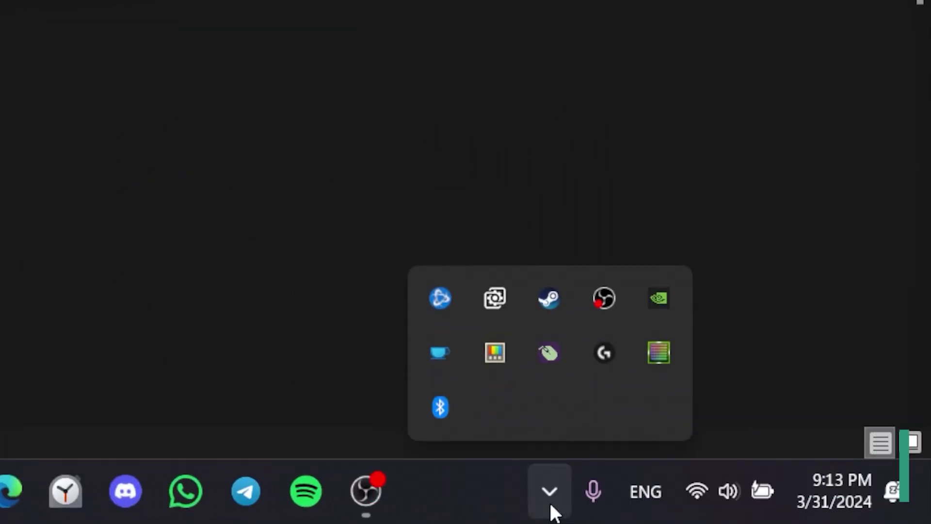
{"action": "right_click", "coordinate": [430, 302]}
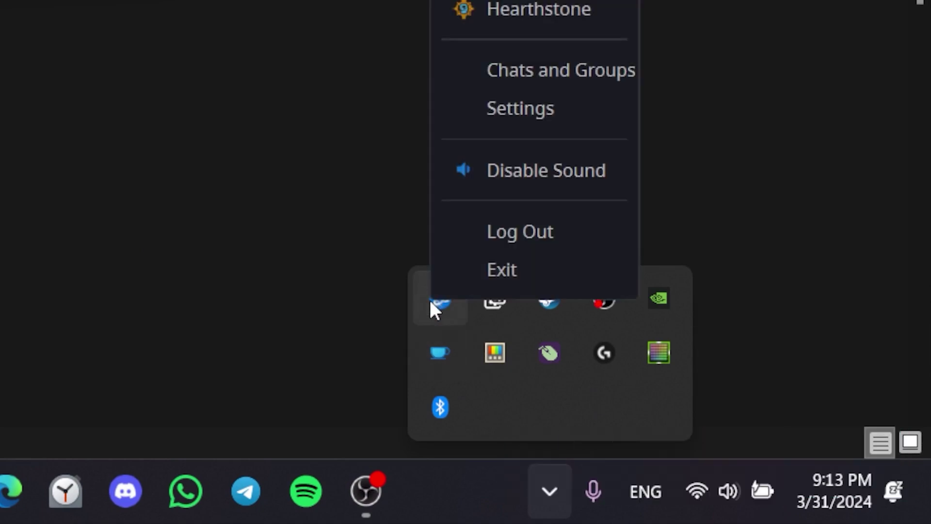
{"action": "left_click", "coordinate": [539, 269]}
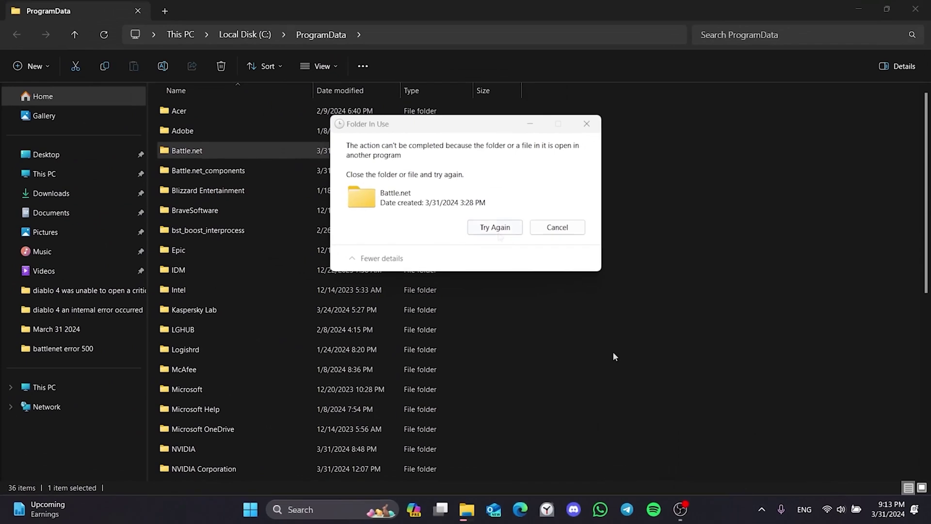
{"action": "left_click", "coordinate": [499, 234]}
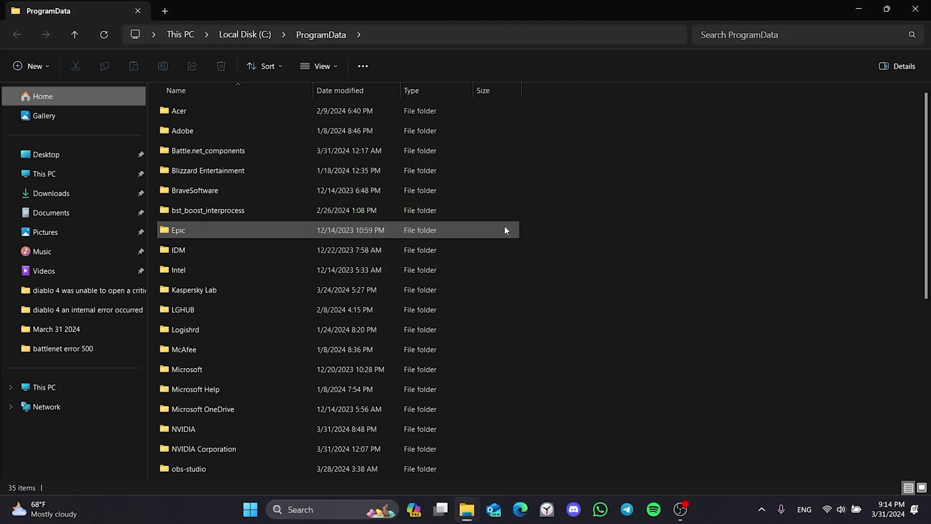
{"action": "left_click", "coordinate": [916, 8]}
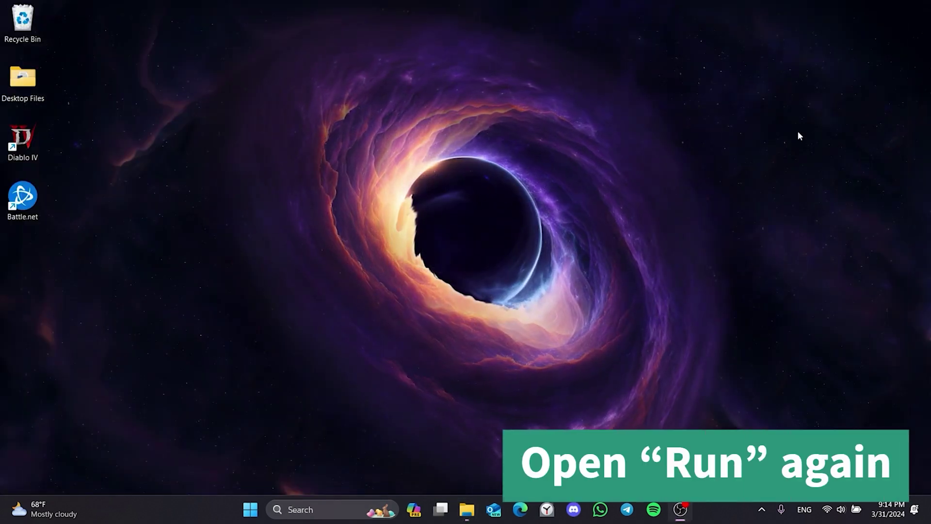
- Use the Run dialog to open the %localappdata% folder
{"action": "key", "text": "super+r"}
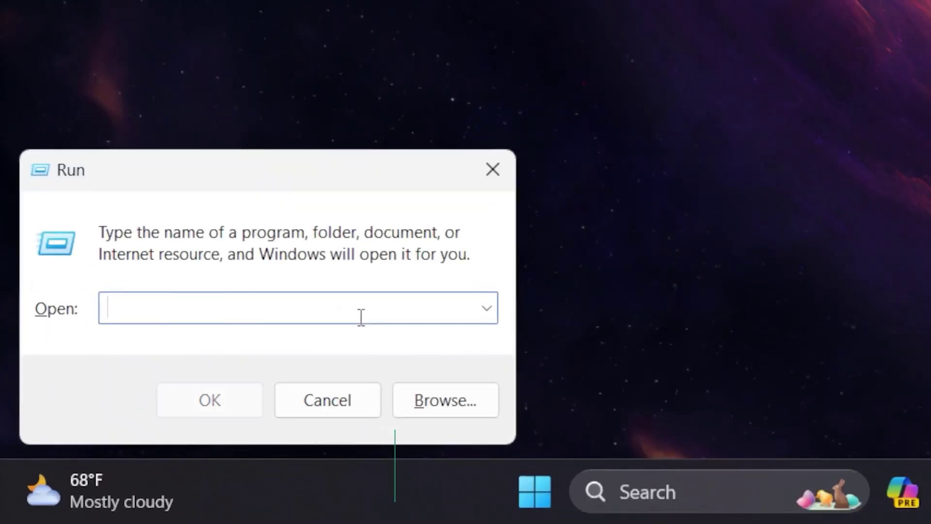
{"action": "type", "text": "%localapp"}
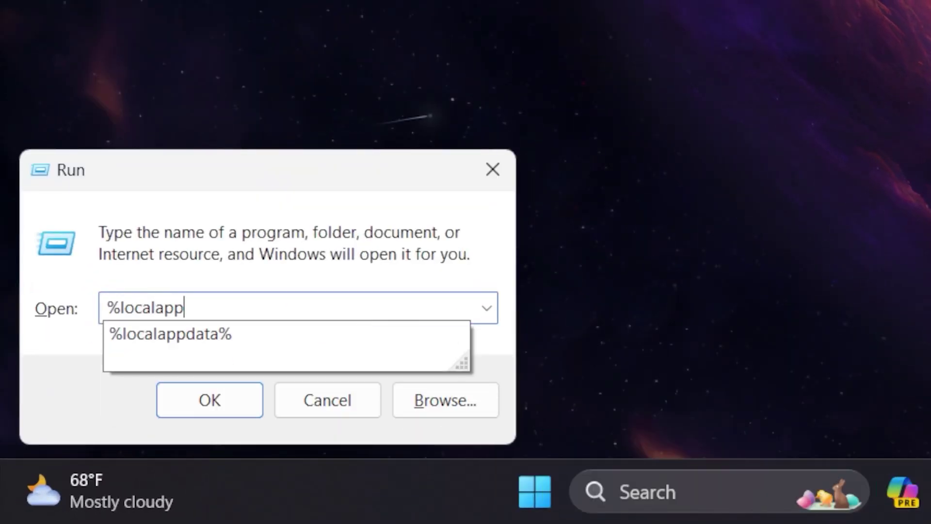
{"action": "type", "text": "data%"}
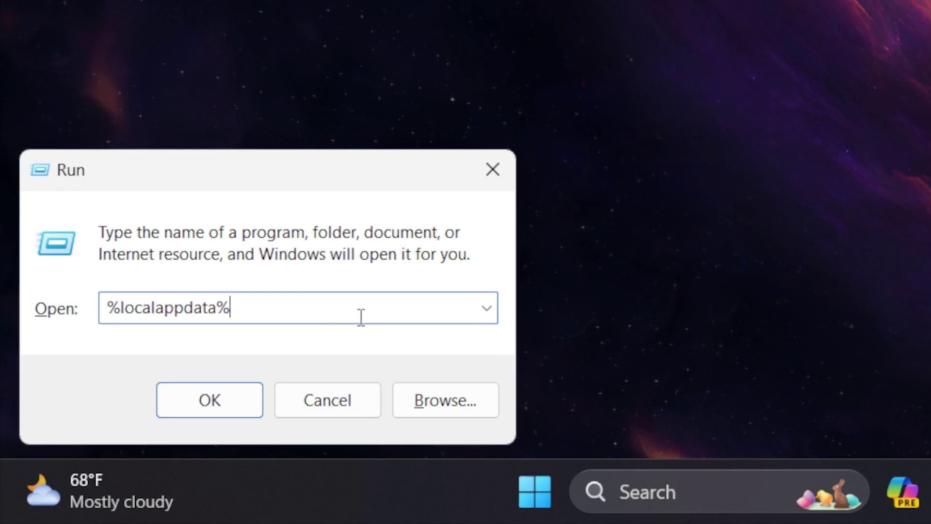
{"action": "left_click", "coordinate": [241, 401]}
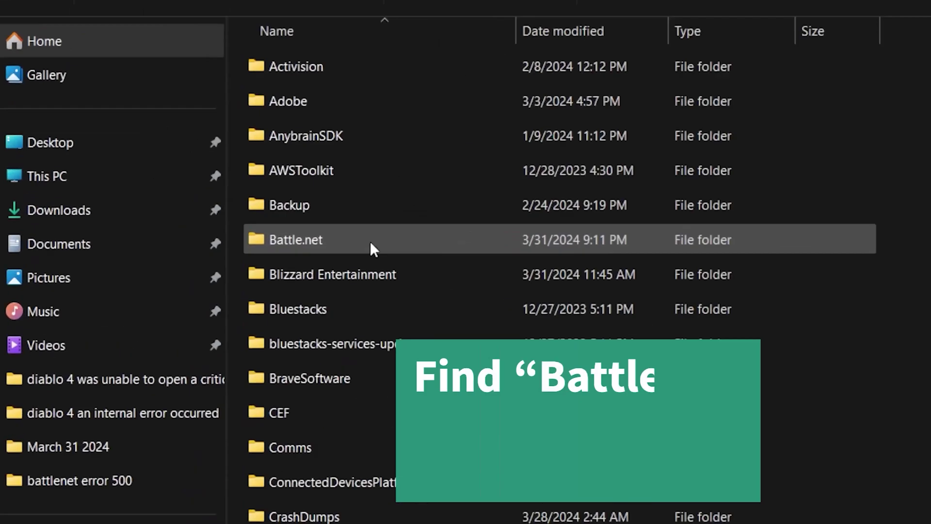
- Delete the Battle.net and Blizzard Entertainment folders from the AppData Local folder
{"action": "left_click", "coordinate": [236, 211]}
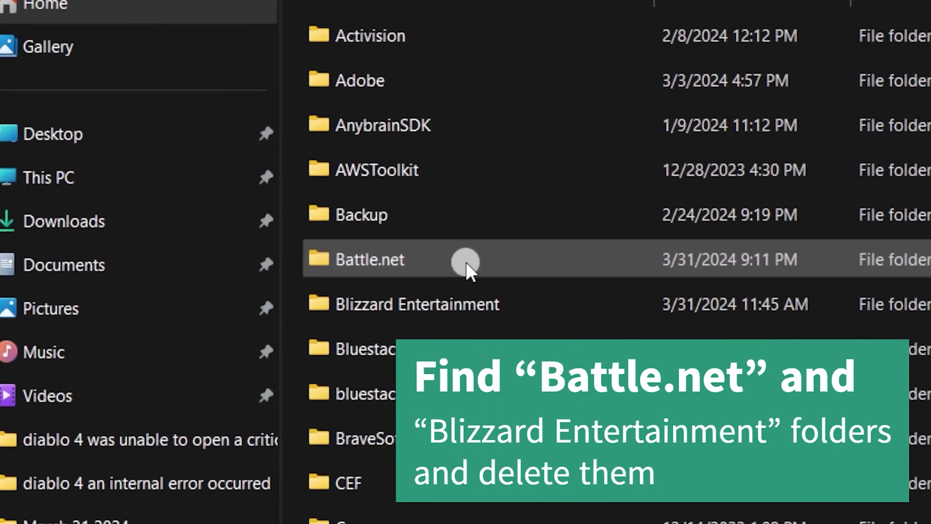
{"action": "right_click", "coordinate": [467, 262]}
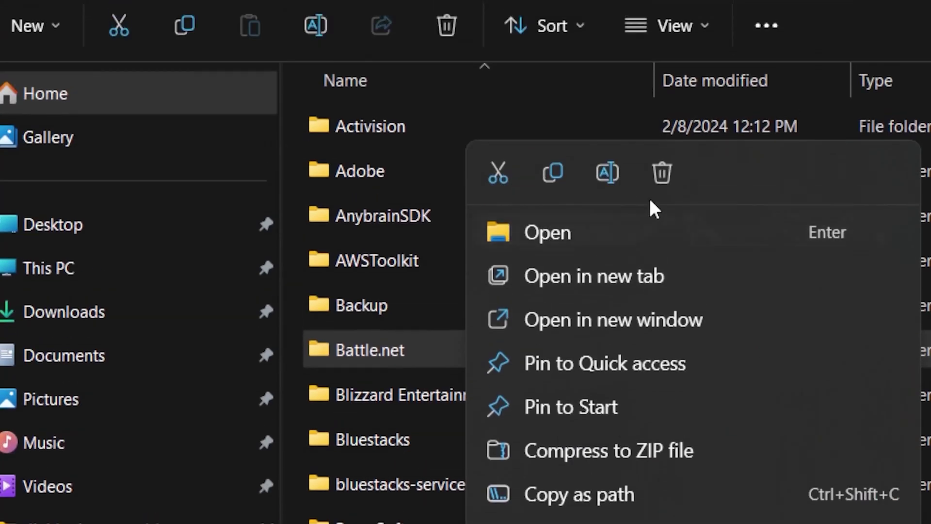
{"action": "left_click", "coordinate": [664, 174]}
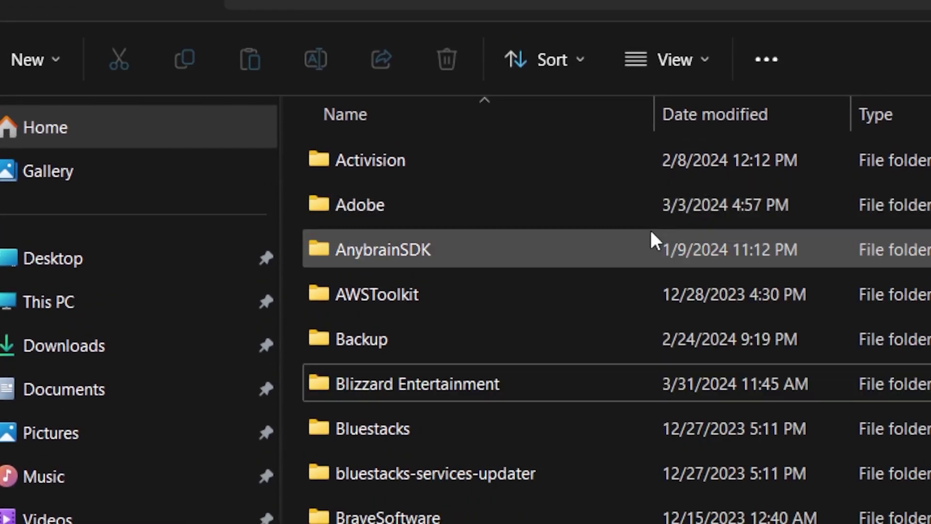
{"action": "right_click", "coordinate": [534, 397]}
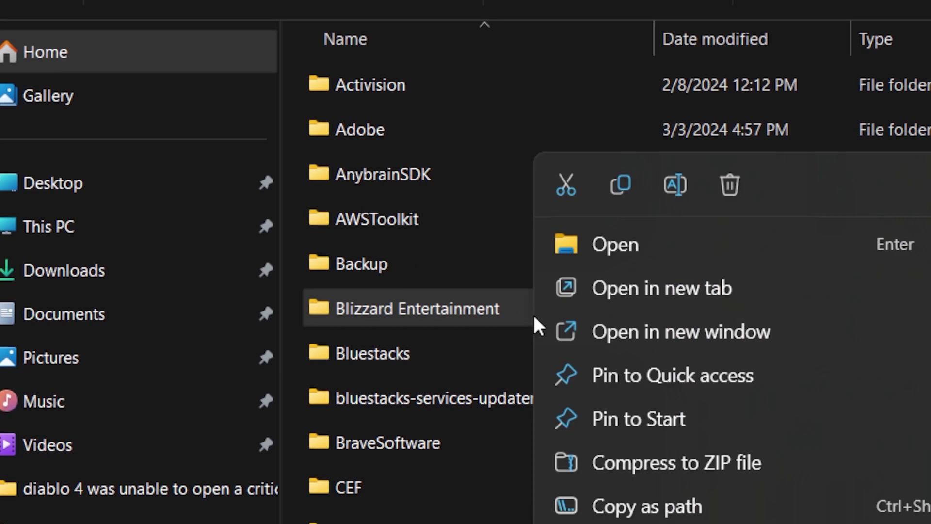
{"action": "left_click", "coordinate": [719, 184]}
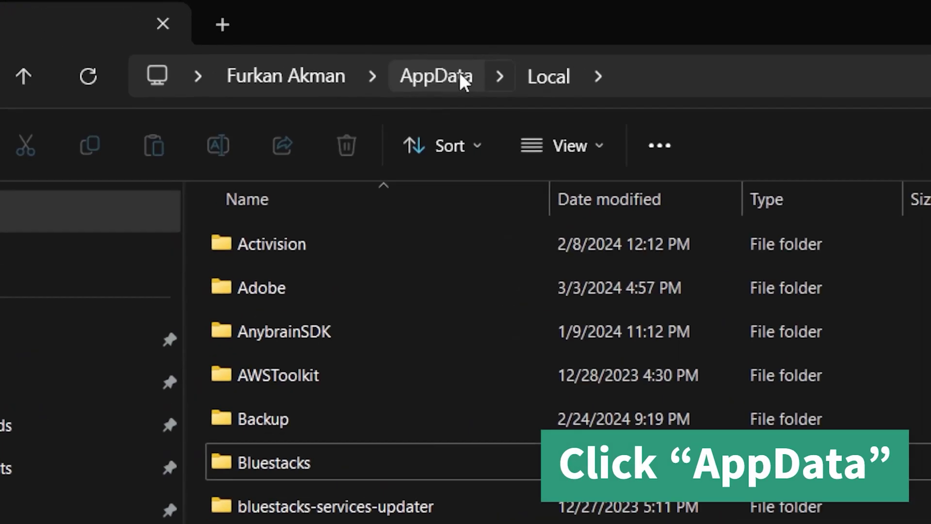
- Go up to AppData, open the Roaming folder and delete its Battle.net folder
{"action": "left_click", "coordinate": [460, 75]}
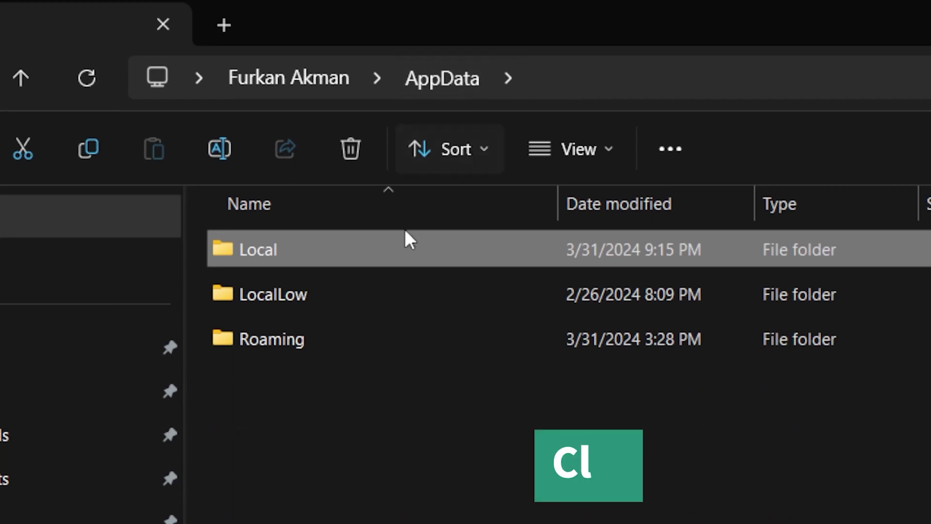
{"action": "double_click", "coordinate": [353, 336]}
{"action": "left_click", "coordinate": [354, 335]}
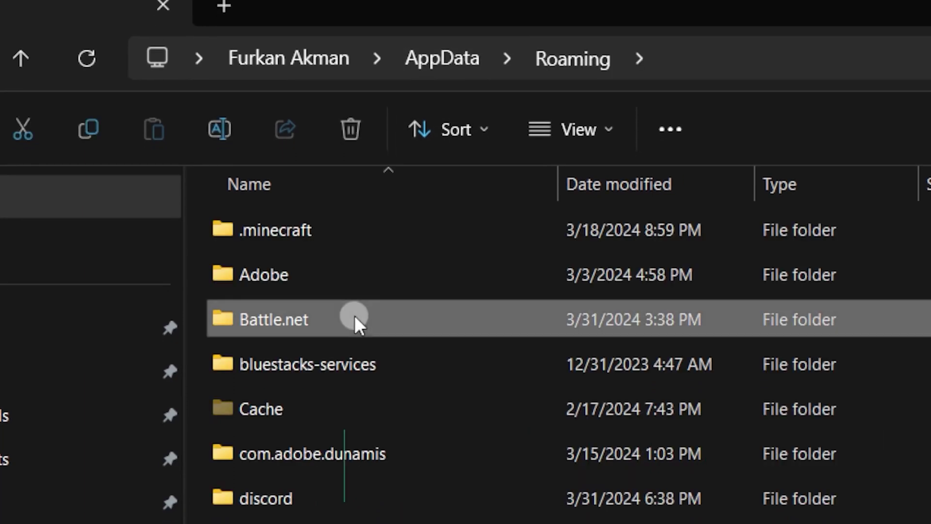
{"action": "right_click", "coordinate": [355, 318]}
{"action": "left_click", "coordinate": [544, 287]}
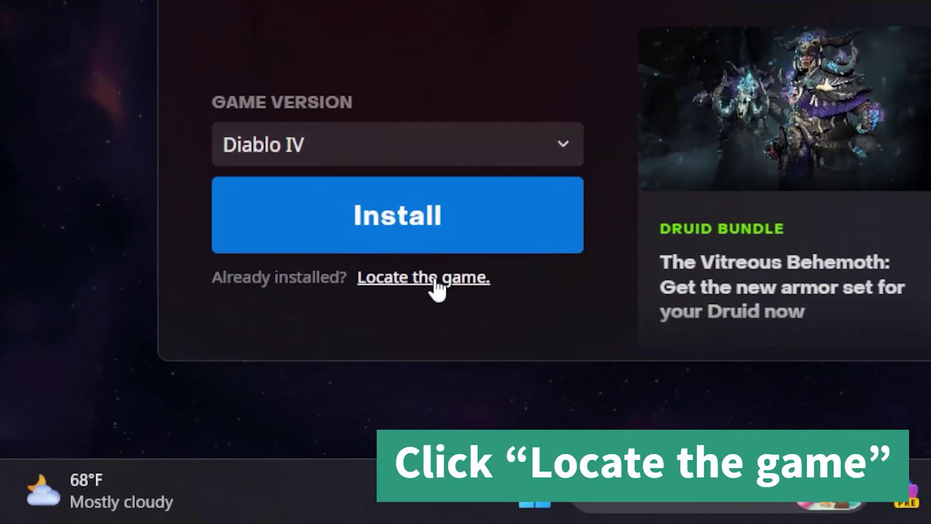
- Switch to the Battle.net app and locate the existing game by selecting the Diablo IV folder on SSD 2 (F:)
{"action": "left_click", "coordinate": [194, 417]}
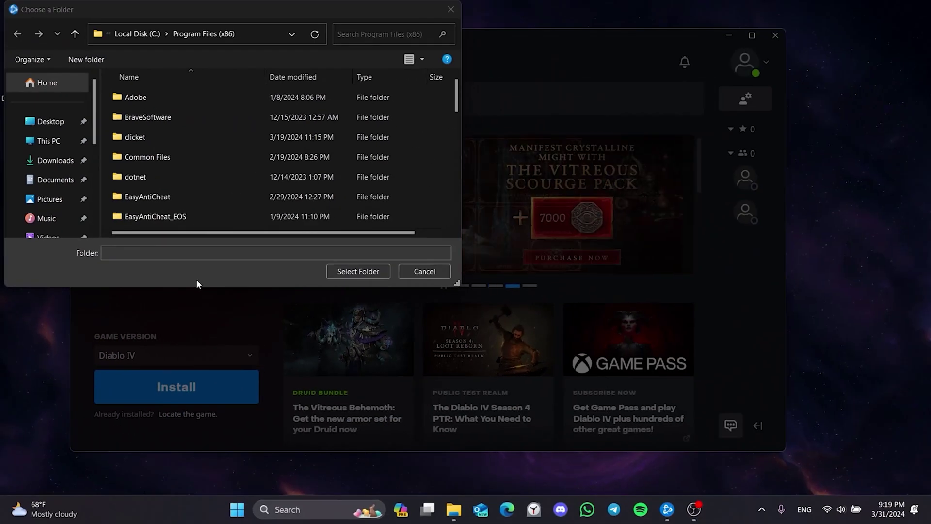
{"action": "left_click", "coordinate": [56, 144]}
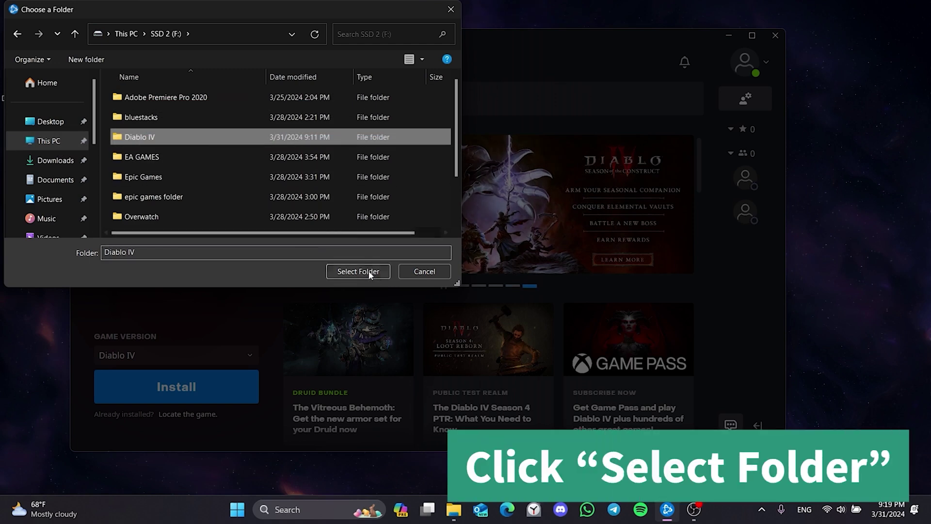
{"action": "left_click", "coordinate": [370, 273]}
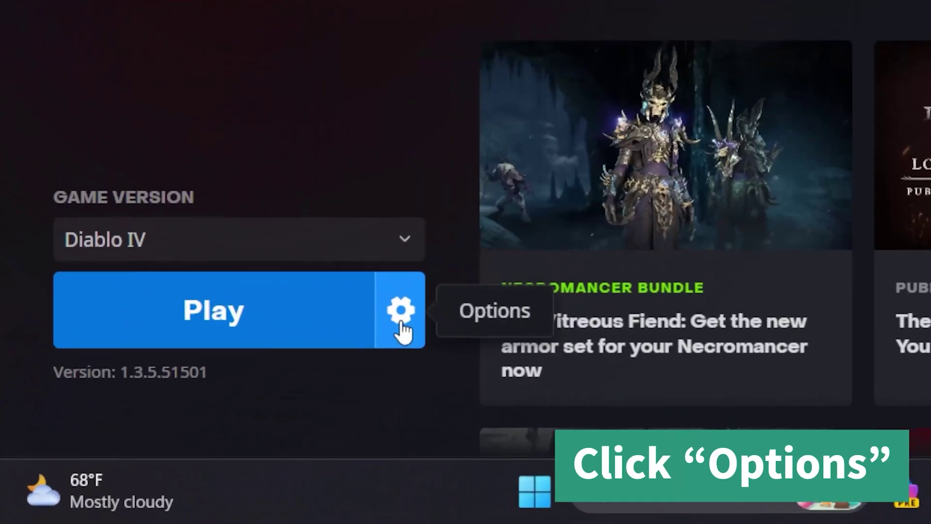
- View the Uninstall choice among the Diablo IV game options and dismiss the options
{"action": "left_click", "coordinate": [178, 430]}
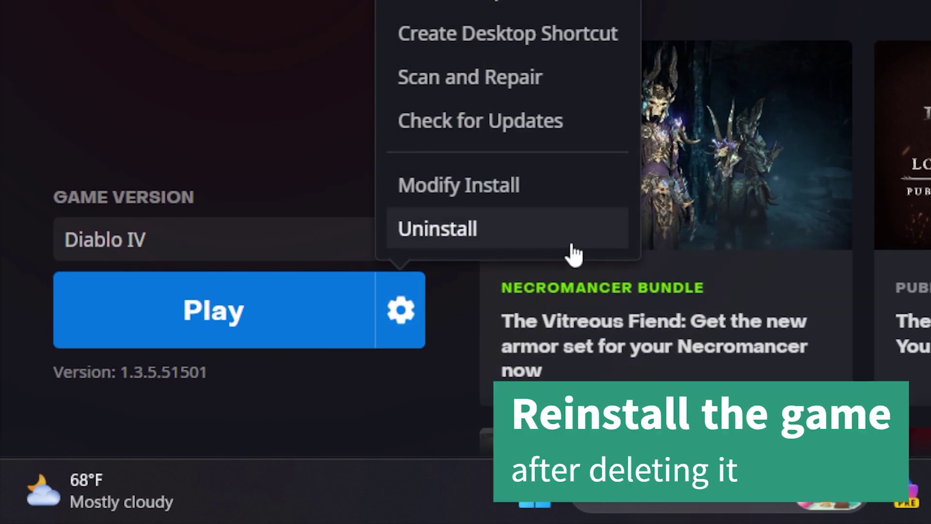
{"action": "left_click", "coordinate": [462, 331]}
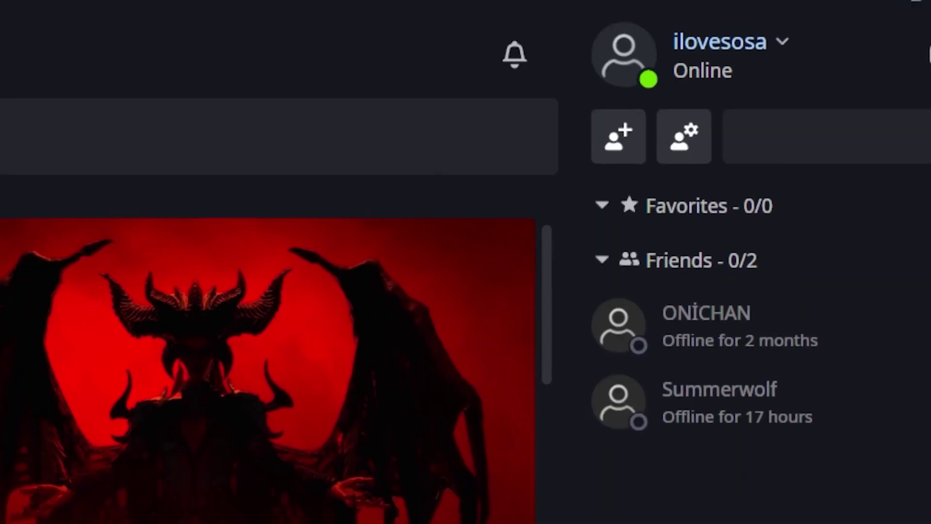